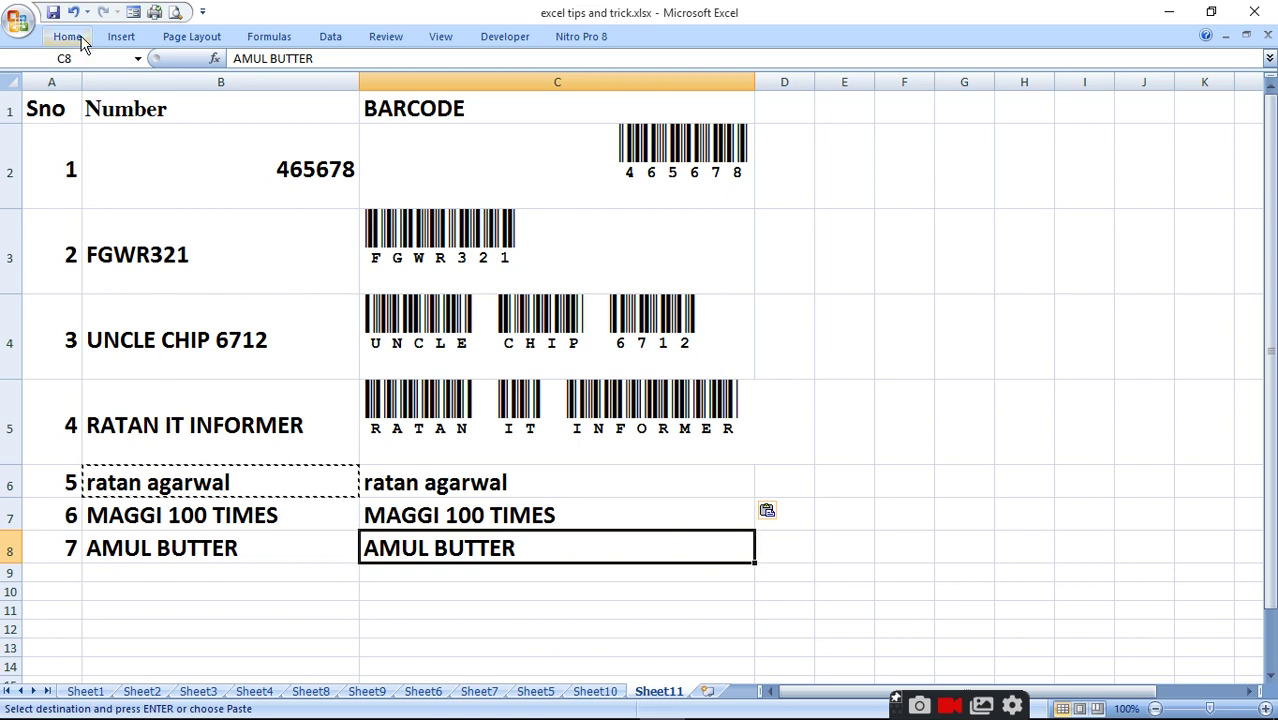
Set cell C6's font to CIA Code 39 so its pasted item text shows as a barcode
click(451, 476)
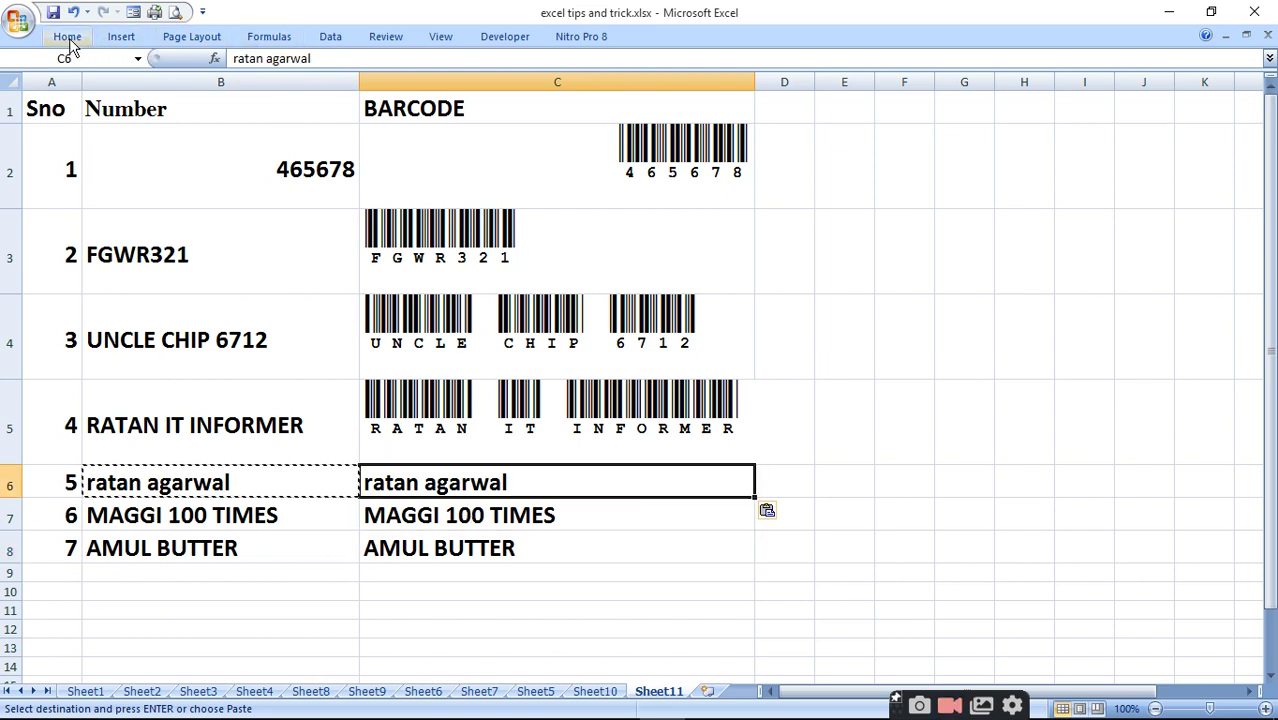
click(70, 42)
click(193, 72)
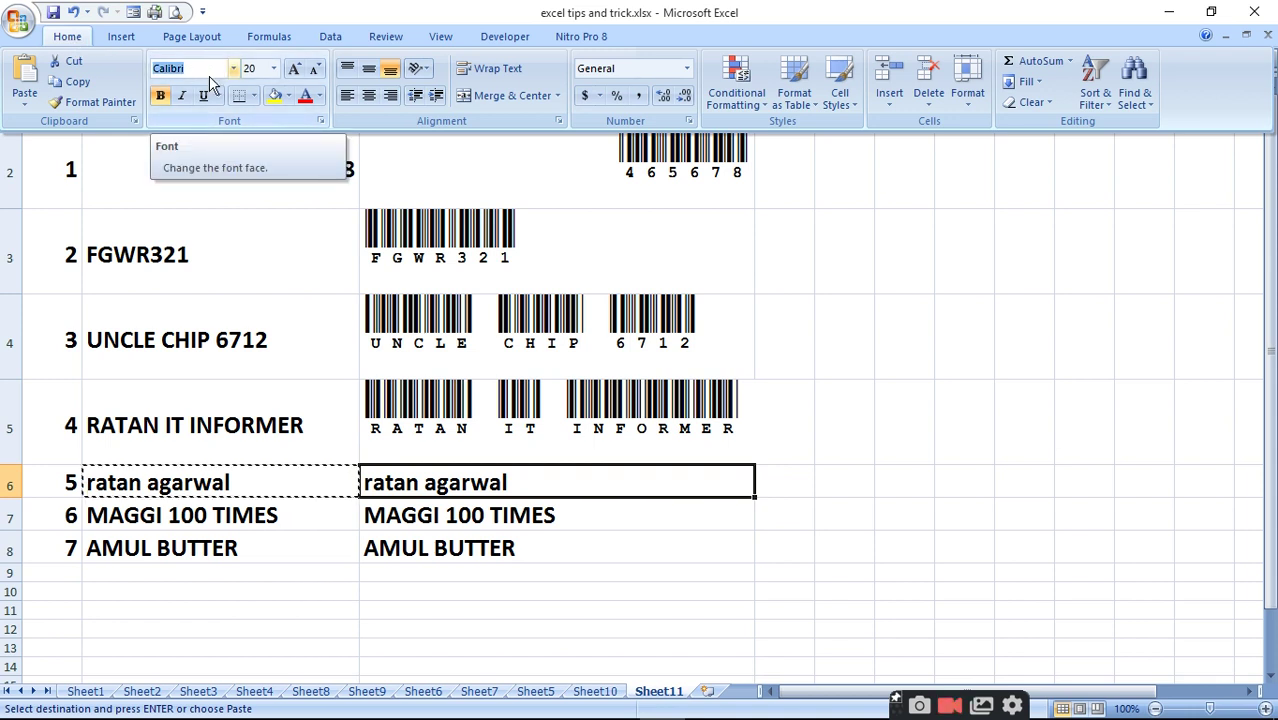
text(CIA)
key(Return)
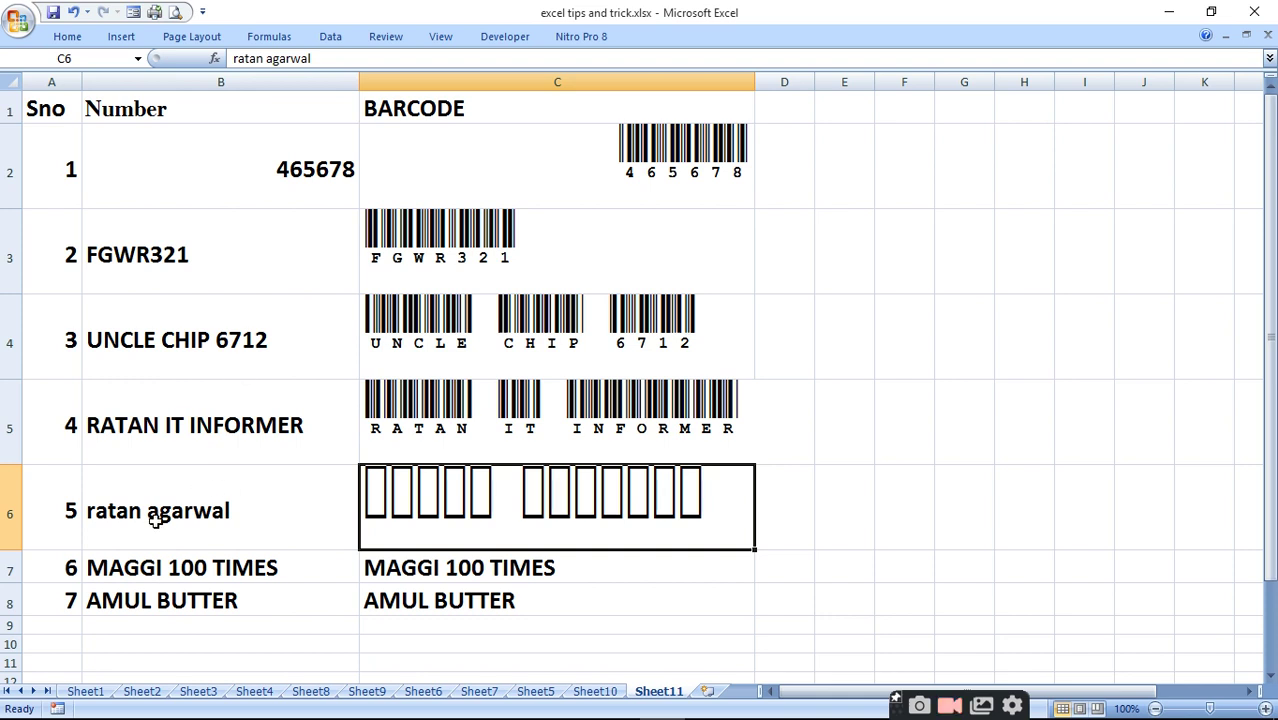
Append 122 to item 5's text in B6 and copy it into C6
click(250, 511)
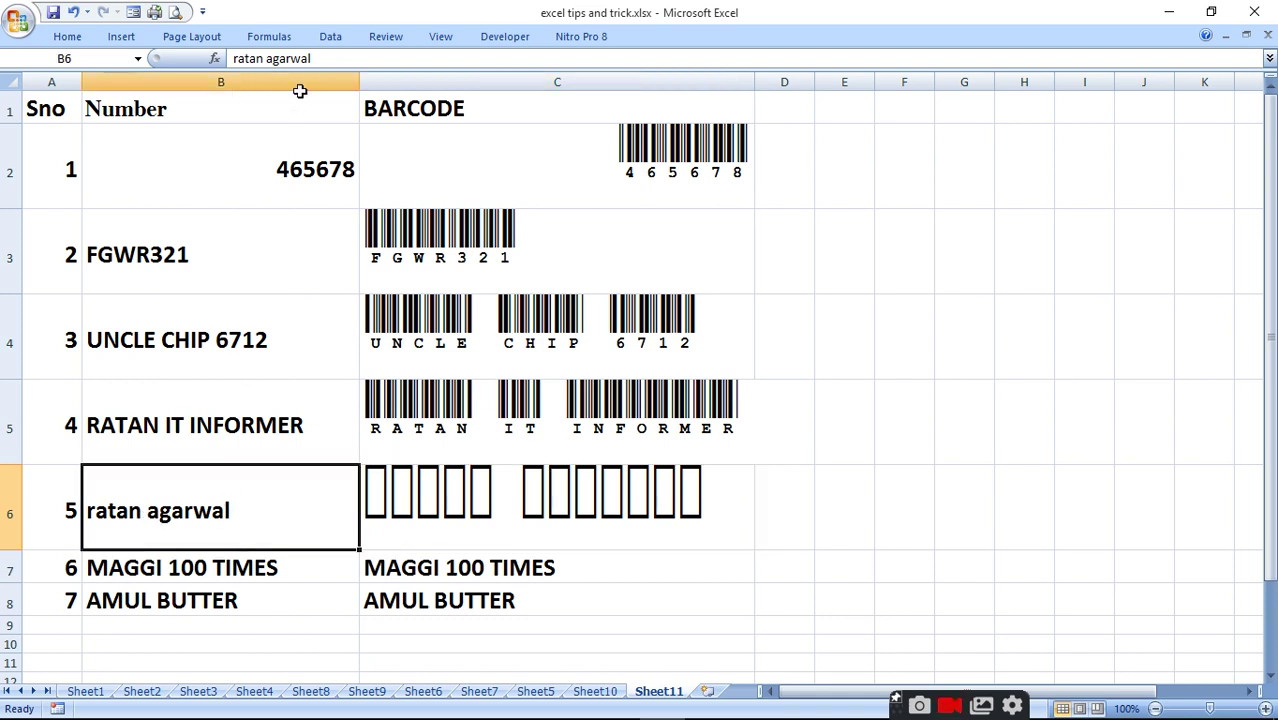
click(341, 61)
text(122)
key(Return)
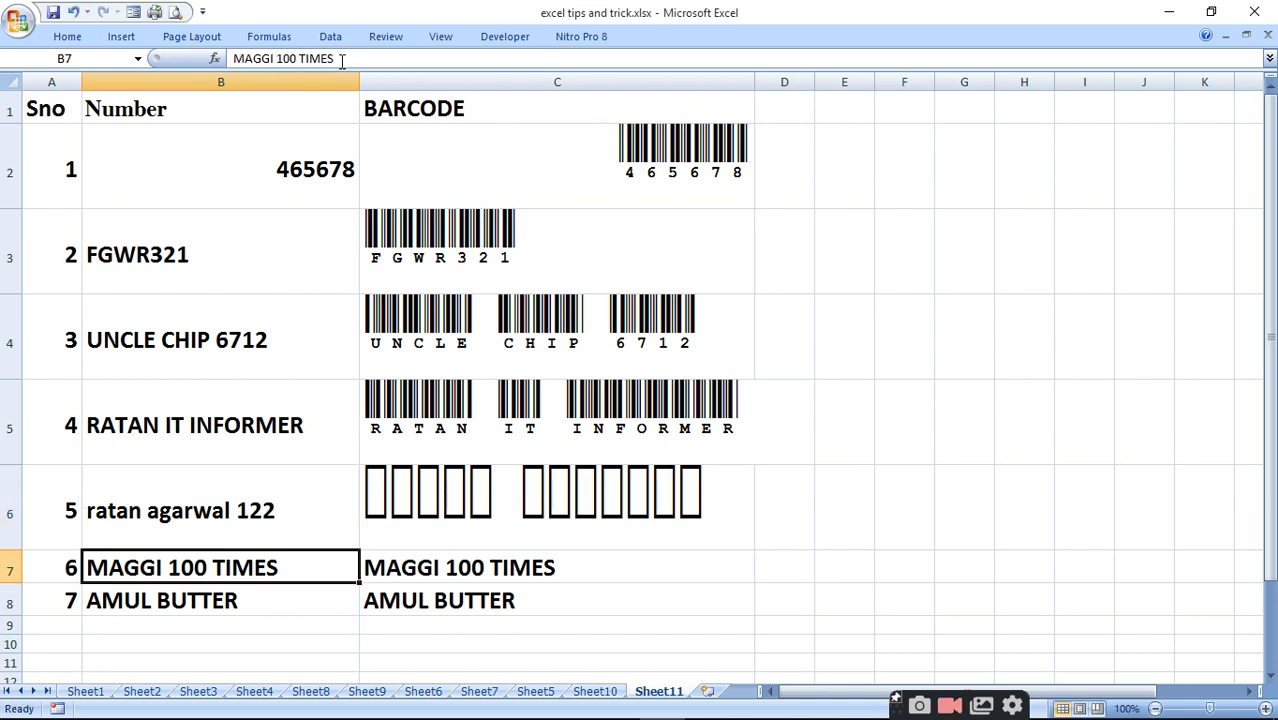
click(275, 498)
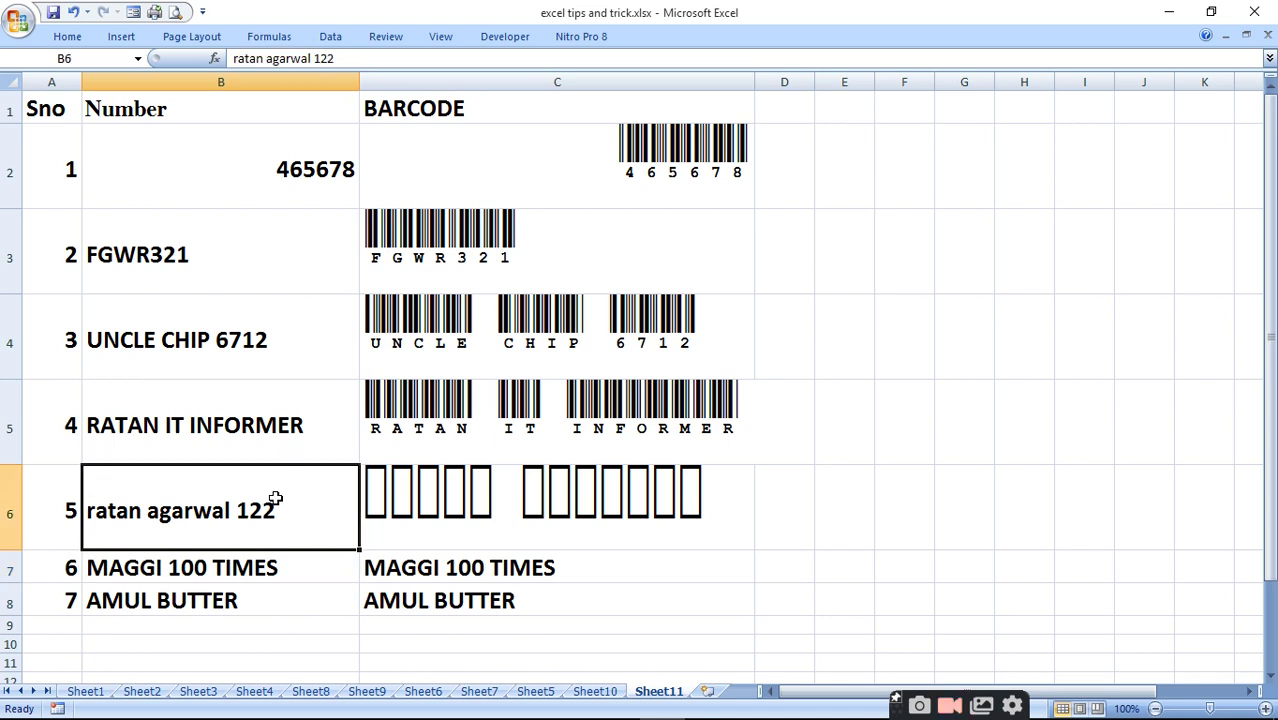
key(ctrl+c)
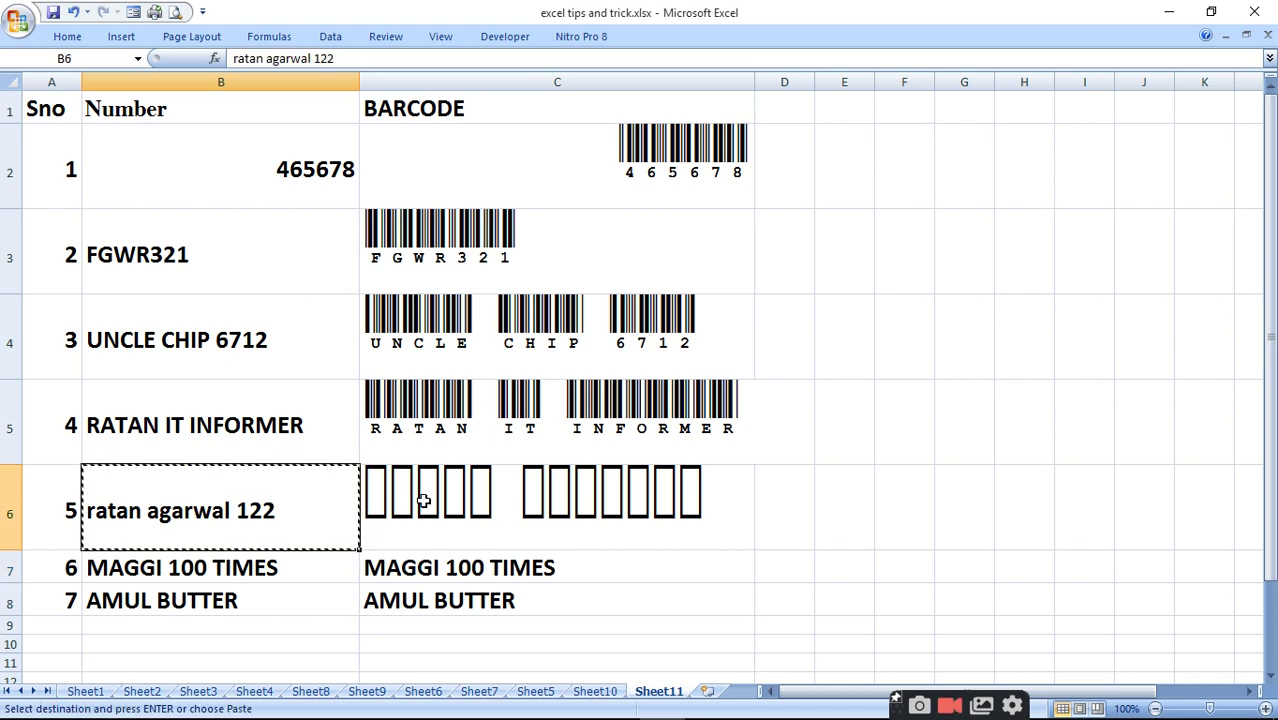
click(422, 500)
key(ctrl+v)
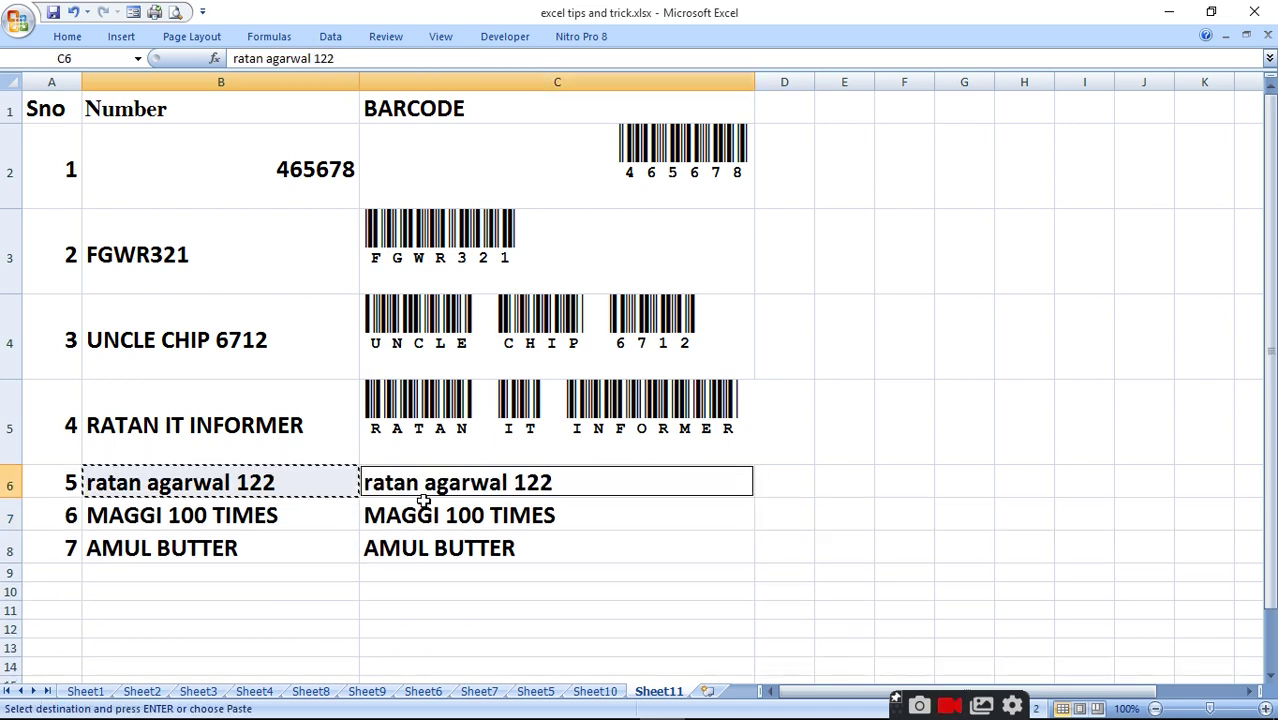
Apply the CIA Code 39 font to the selected cells
click(66, 38)
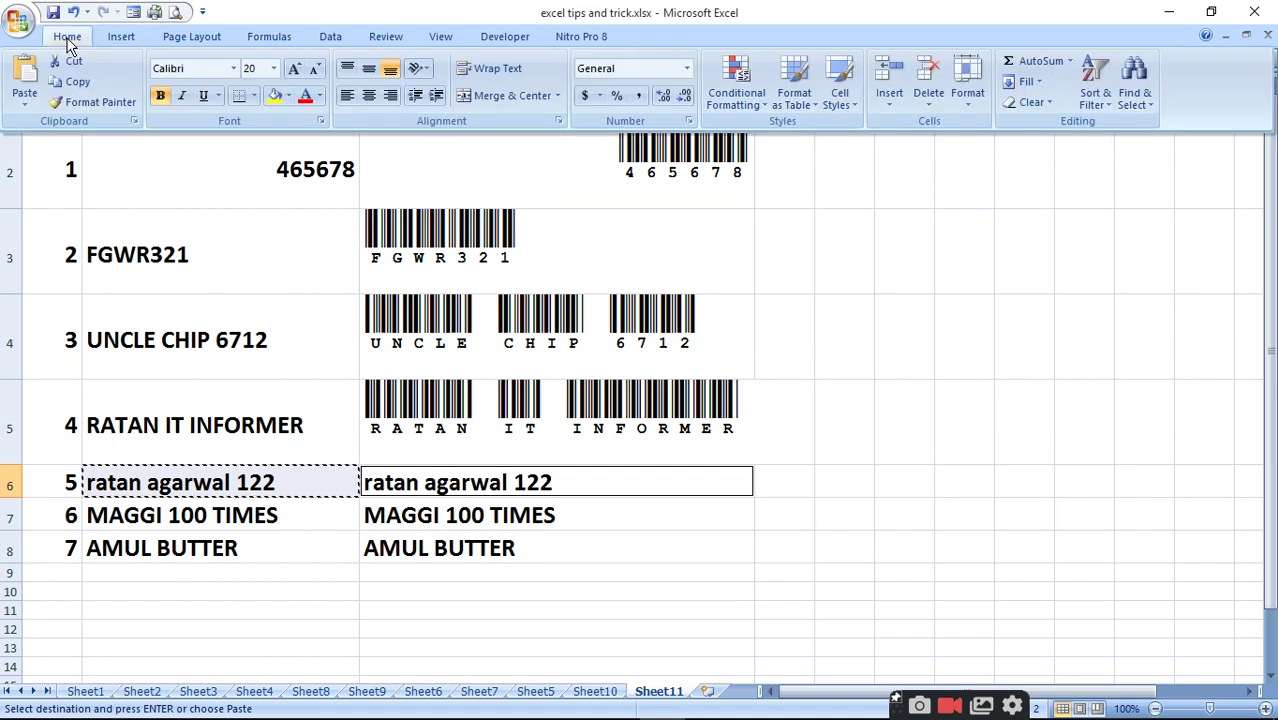
click(234, 69)
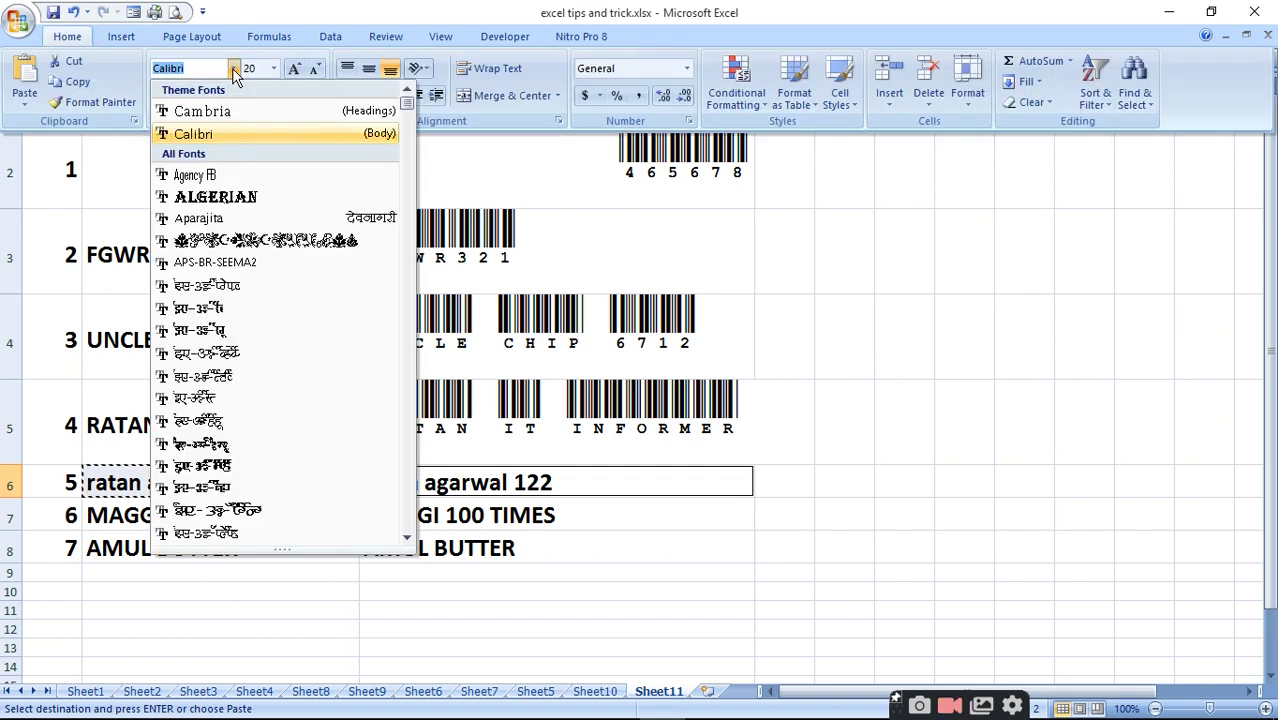
text(ci)
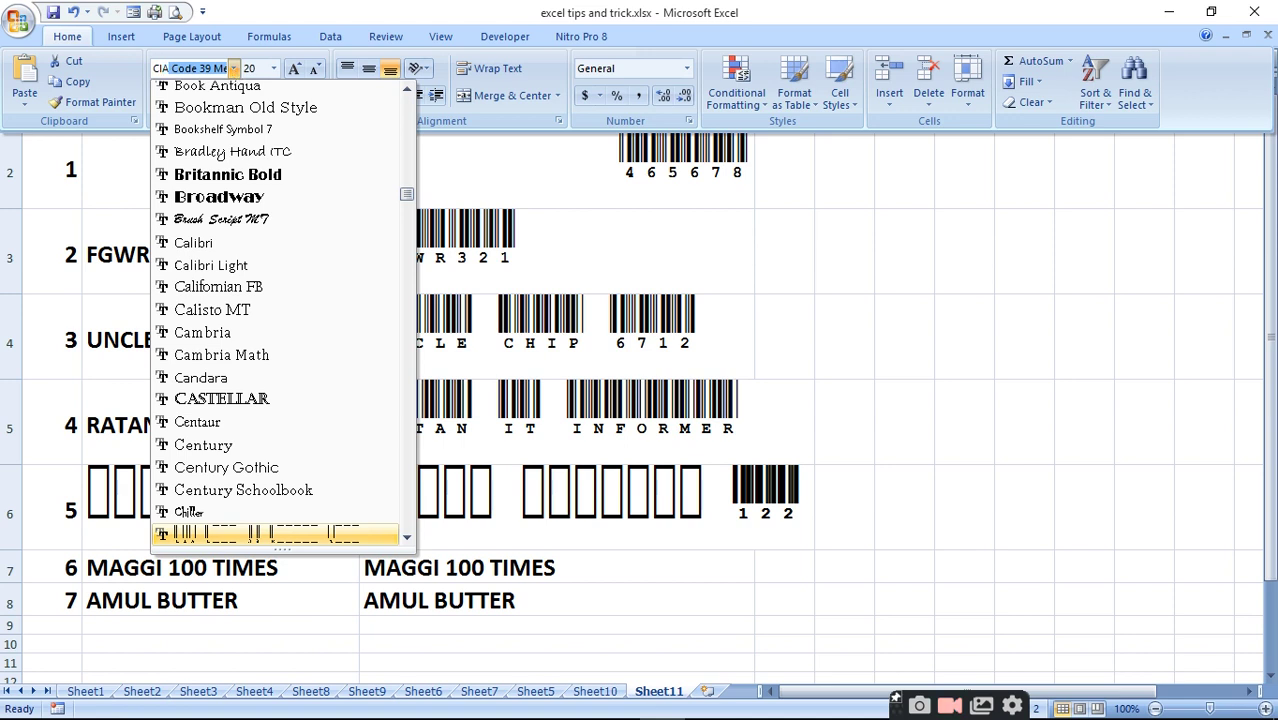
key(ctrl+c)
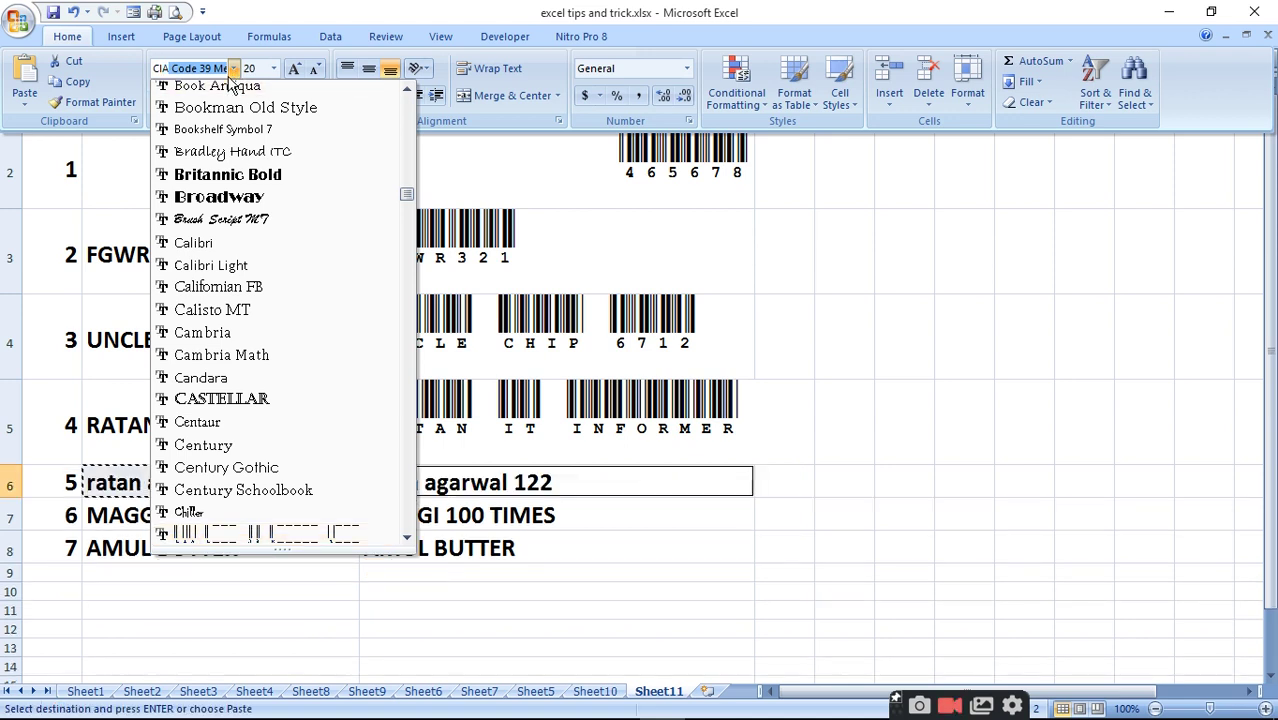
key(Return)
key(ctrl+F1)
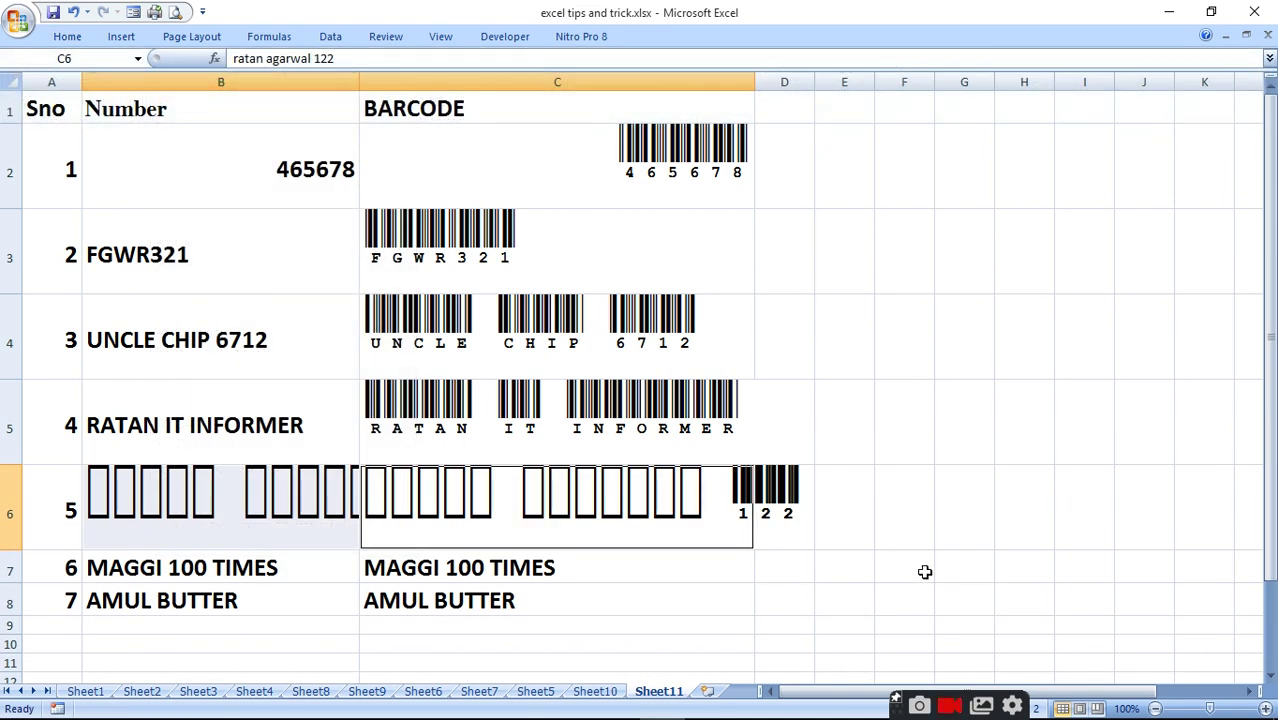
click(914, 571)
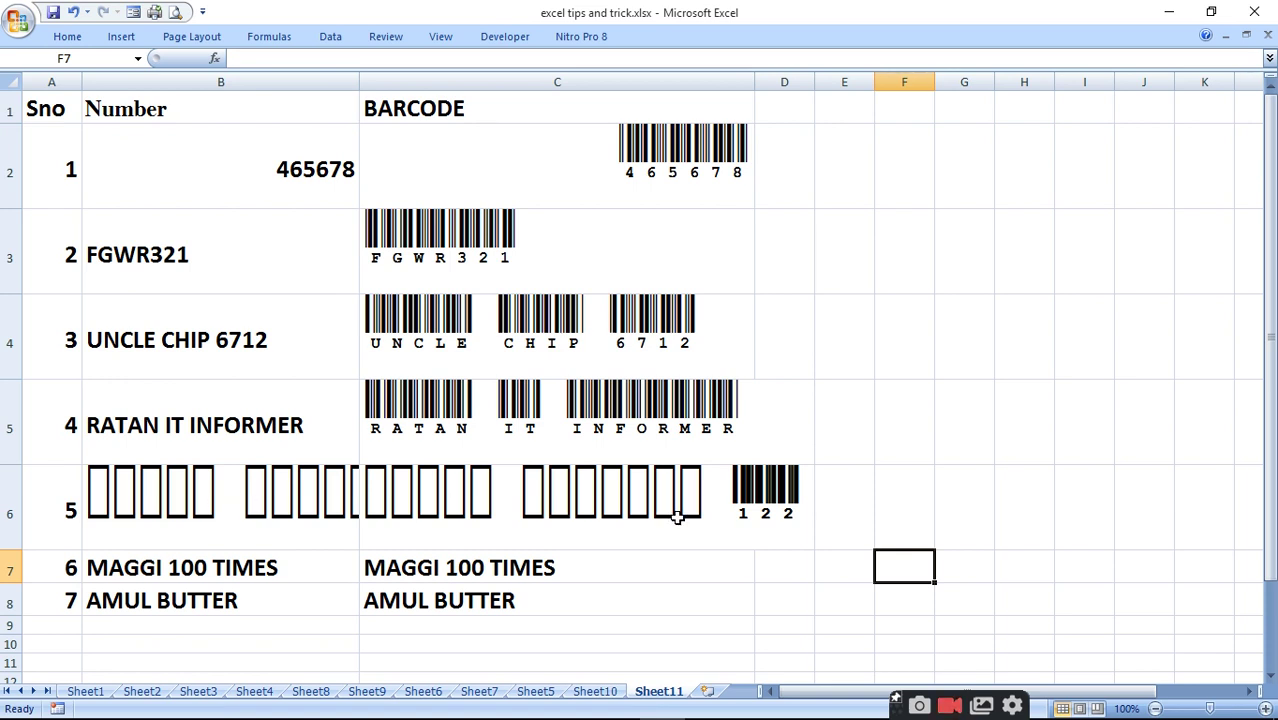
Undo the barcode font on B6 and apply CIA Code 39 to C6 only
click(141, 515)
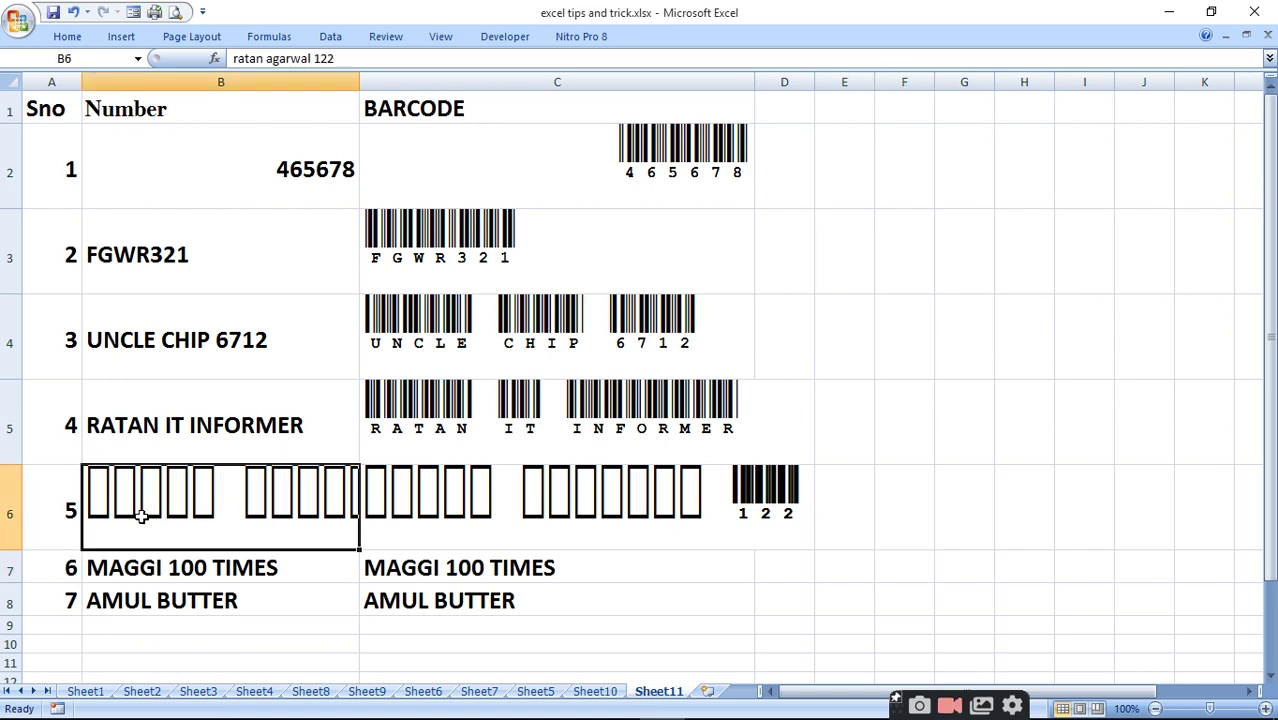
key(ctrl+z)
key(ctrl+c)
key(Right)
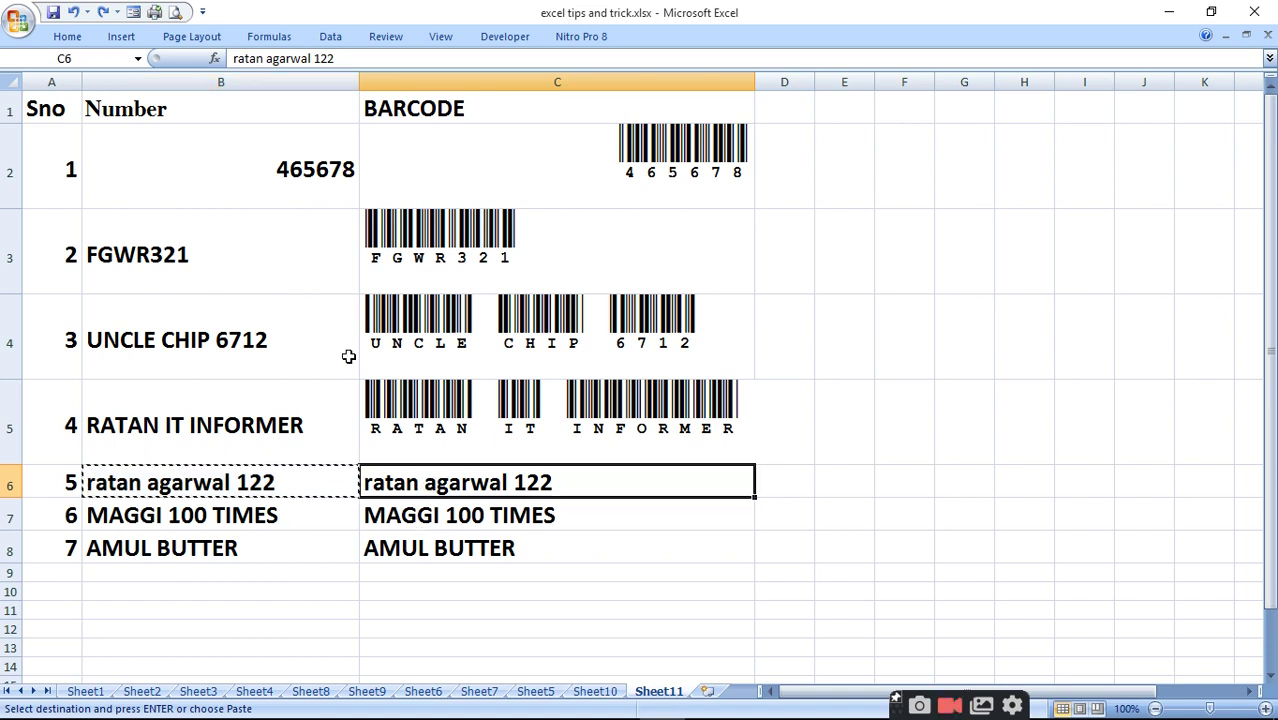
click(68, 38)
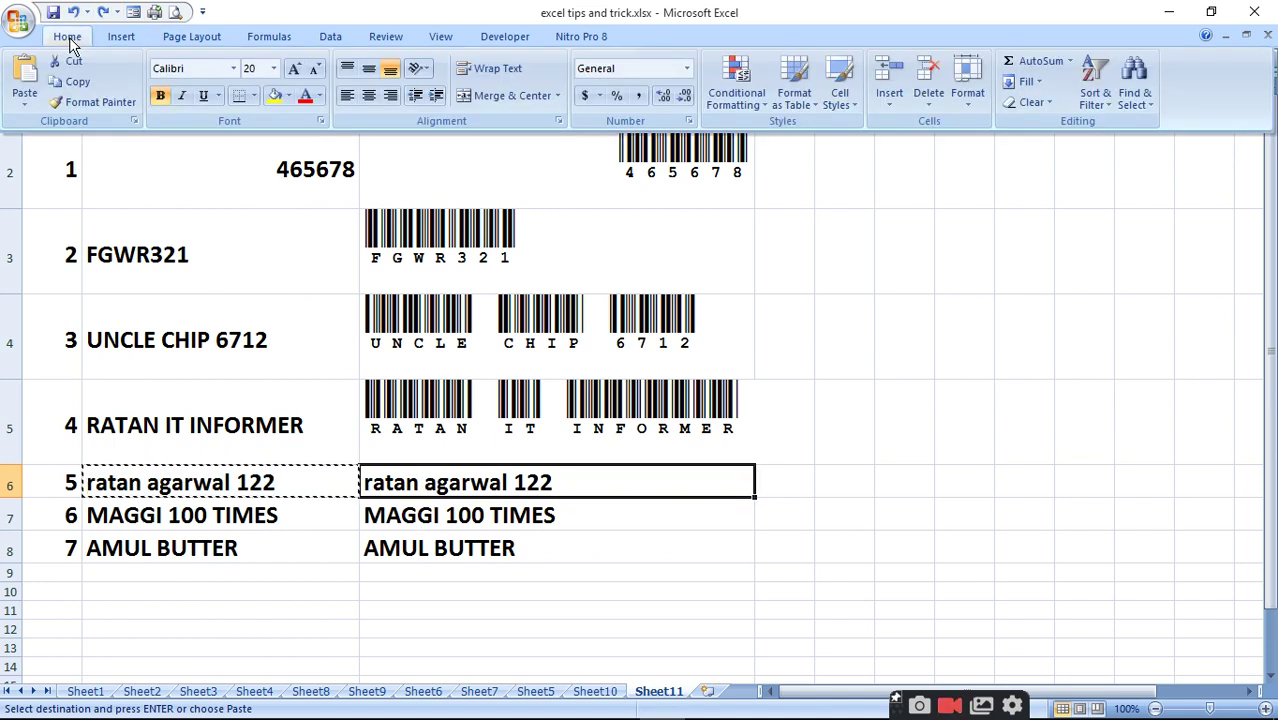
click(233, 68)
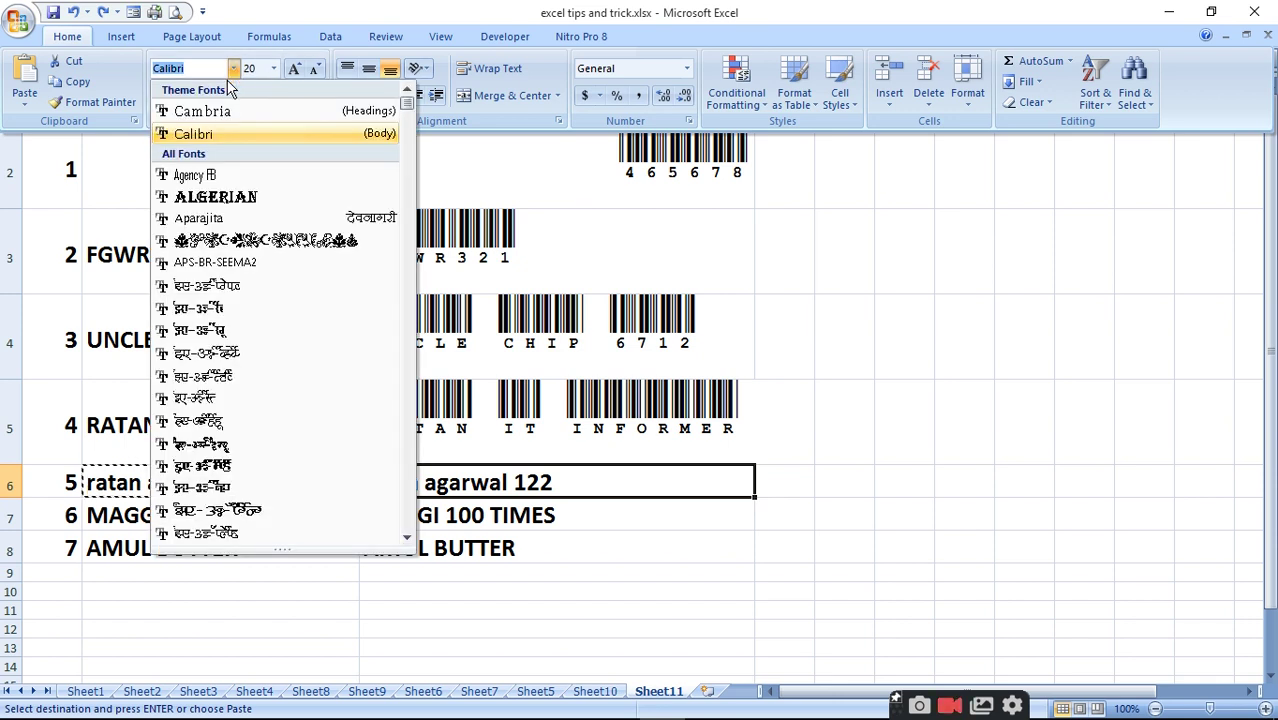
text(ci)
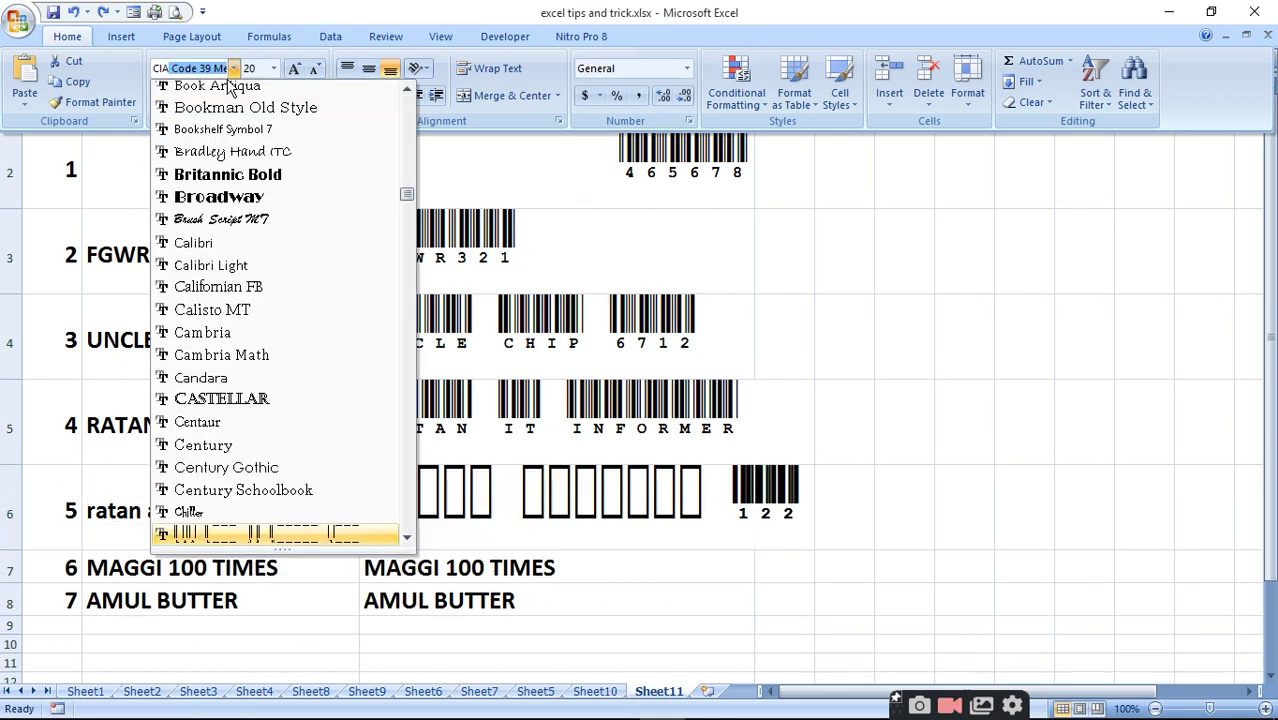
key(Return)
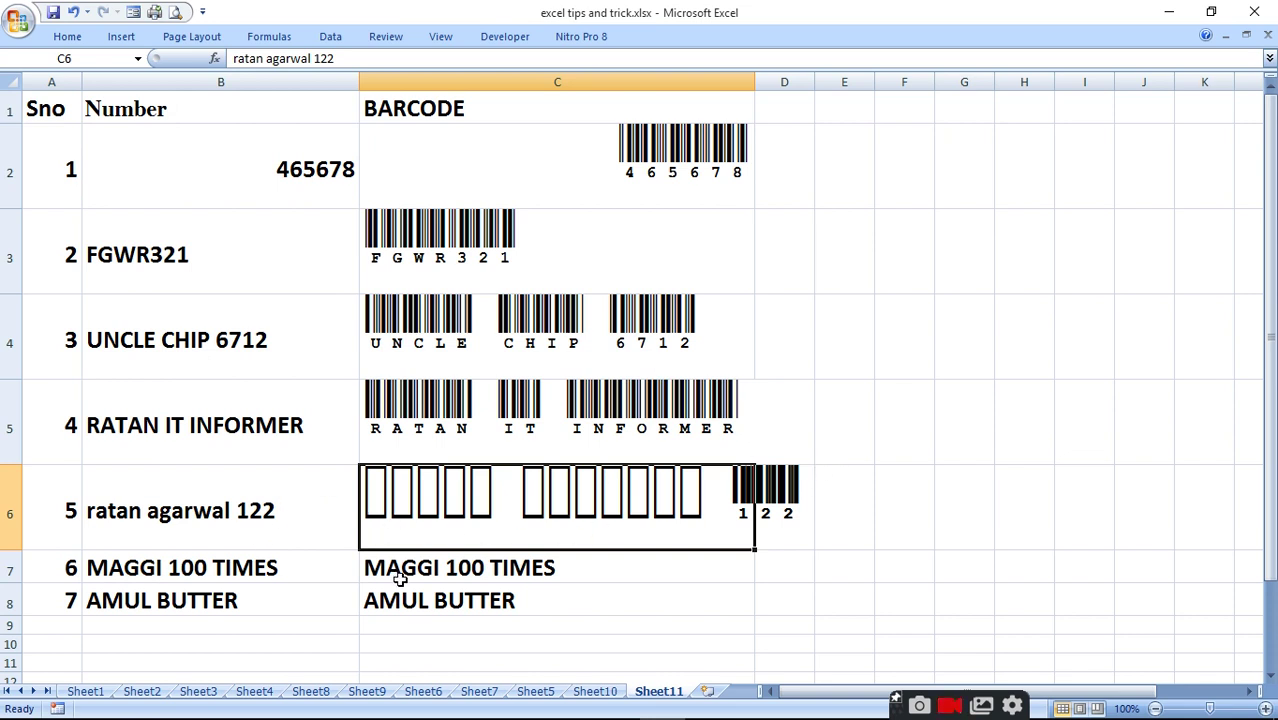
Retype the lowercase name in B6 in capital letters, keeping 122
click(215, 512)
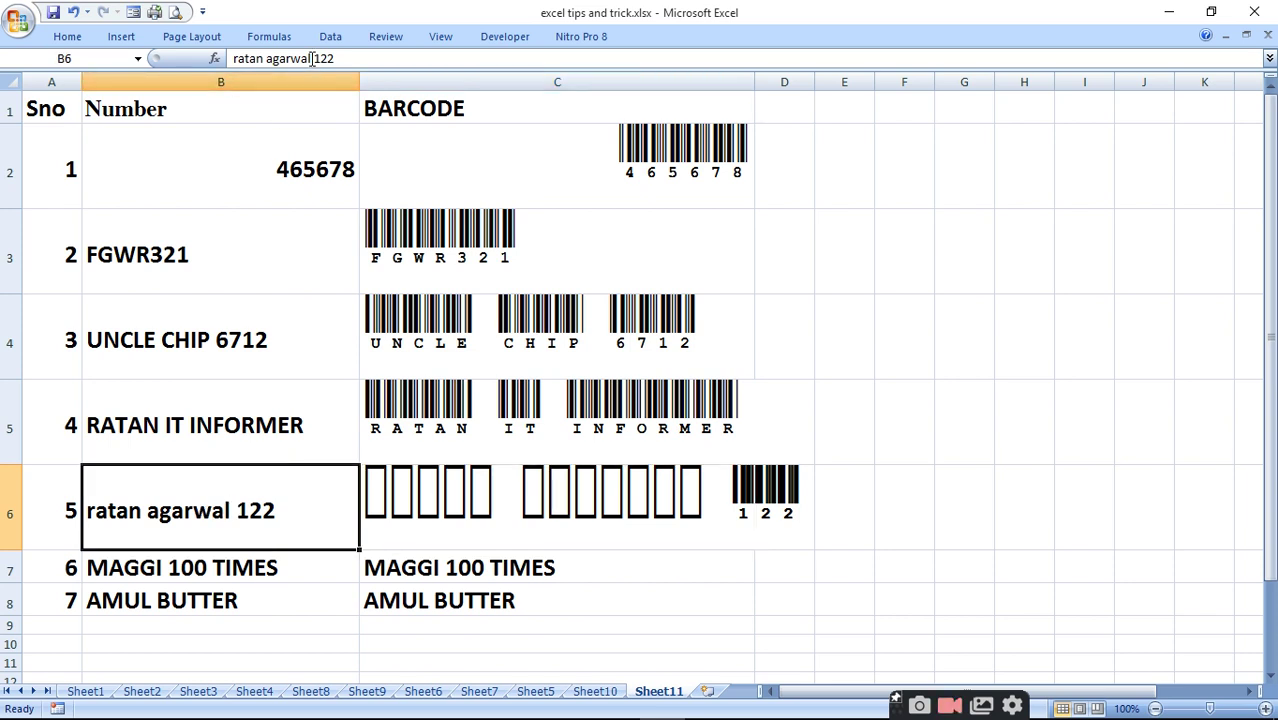
drag(313, 59, 207, 42)
text(ra)
key(BackSpace)
key(BackSpace)
text(RATAN AGARWAL)
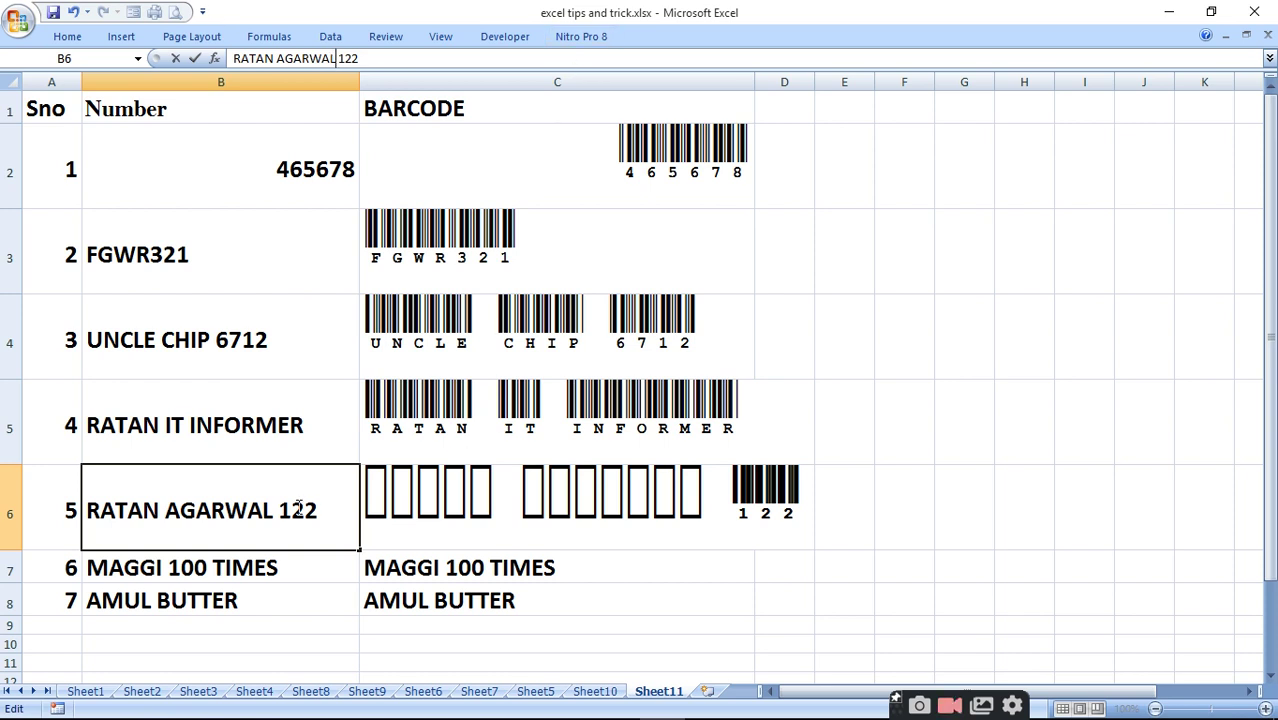
click(465, 487)
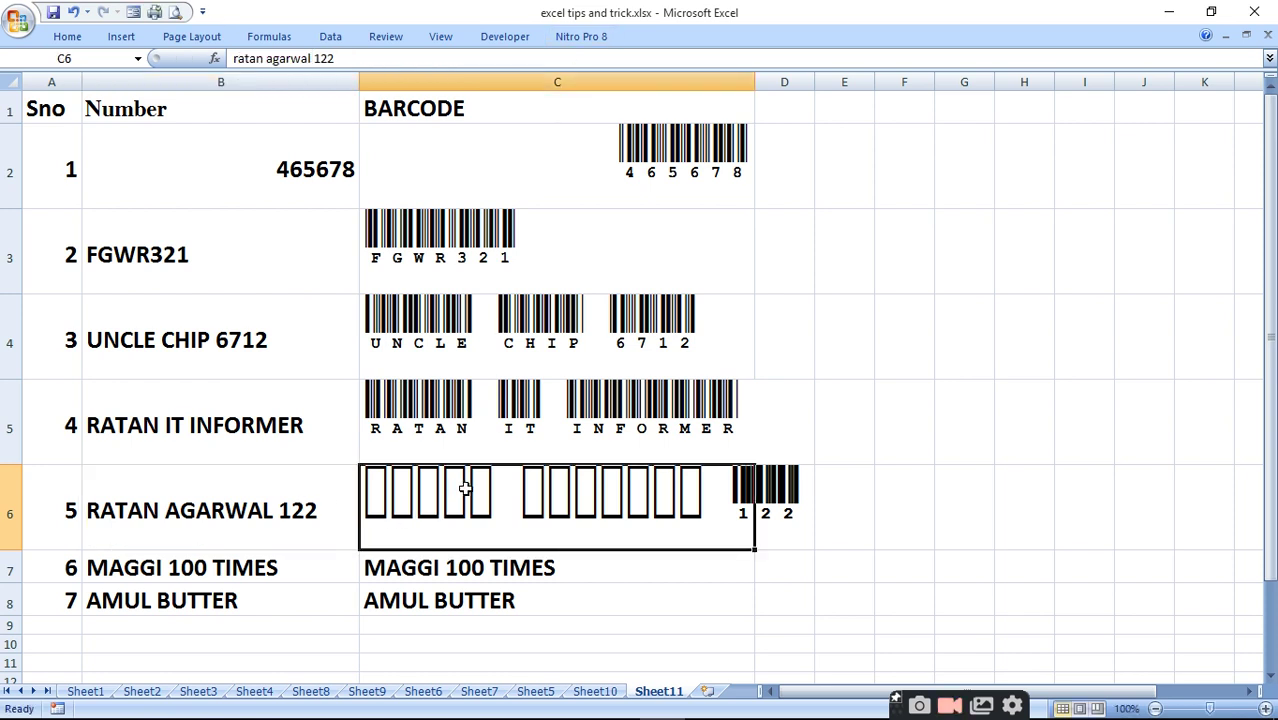
Copy the capitalised B6 text into C6, replacing the old barcode
key(ctrl+v)
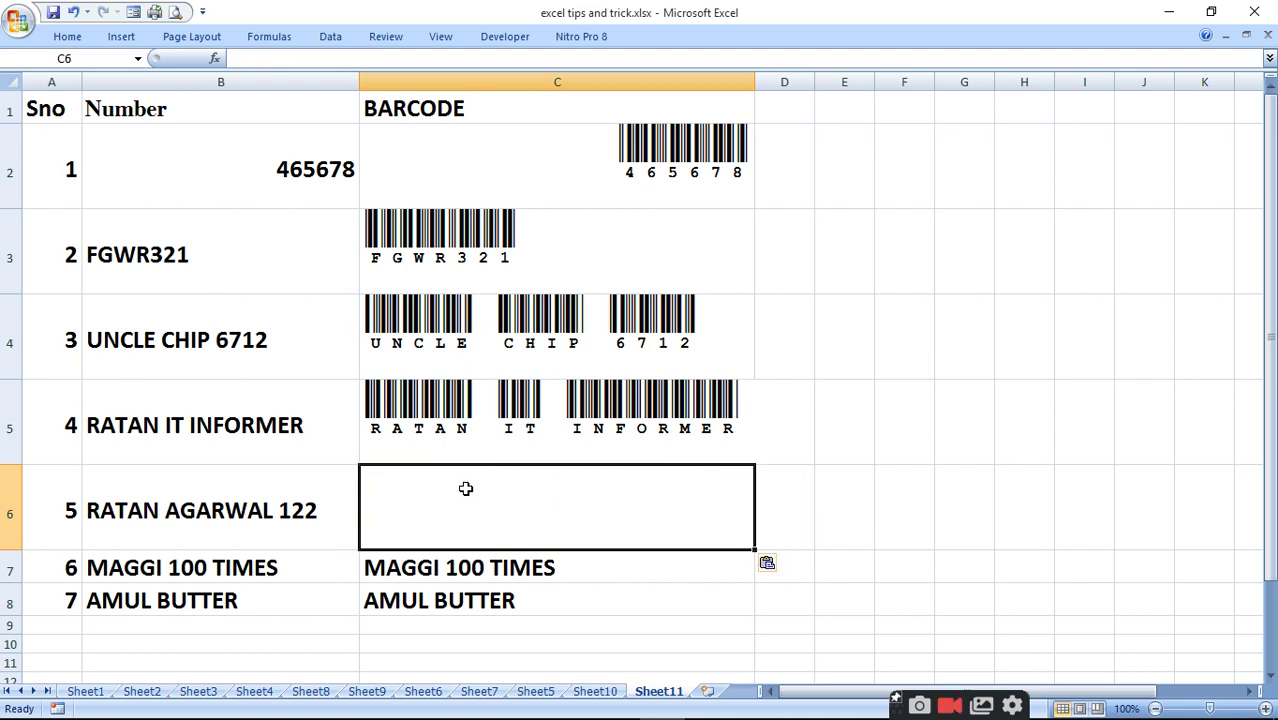
click(806, 630)
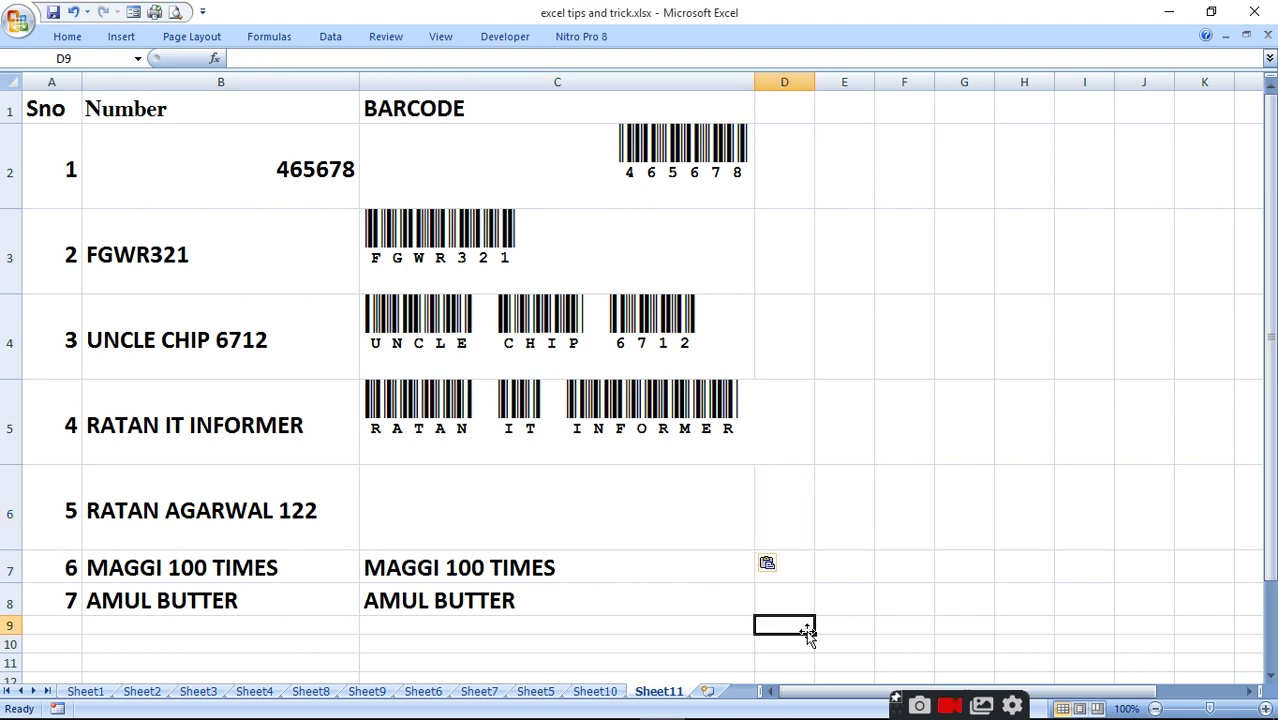
click(172, 513)
key(ctrl+c)
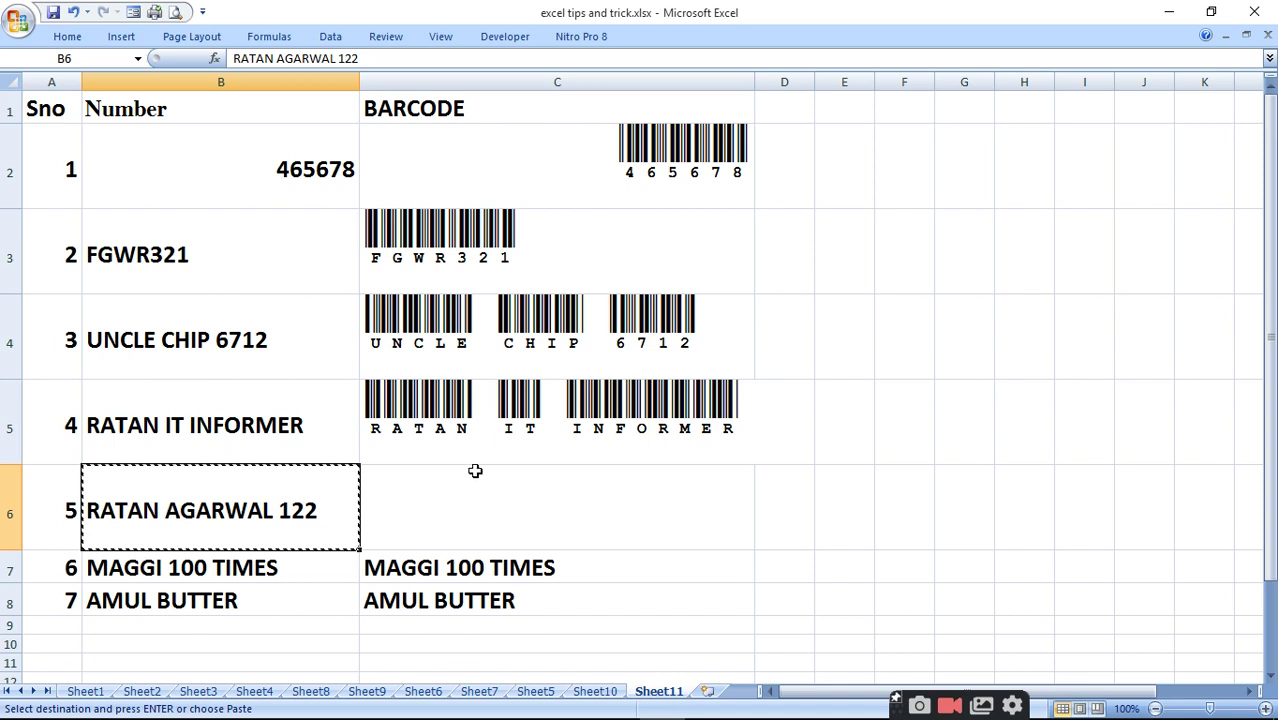
click(470, 490)
key(ctrl+v)
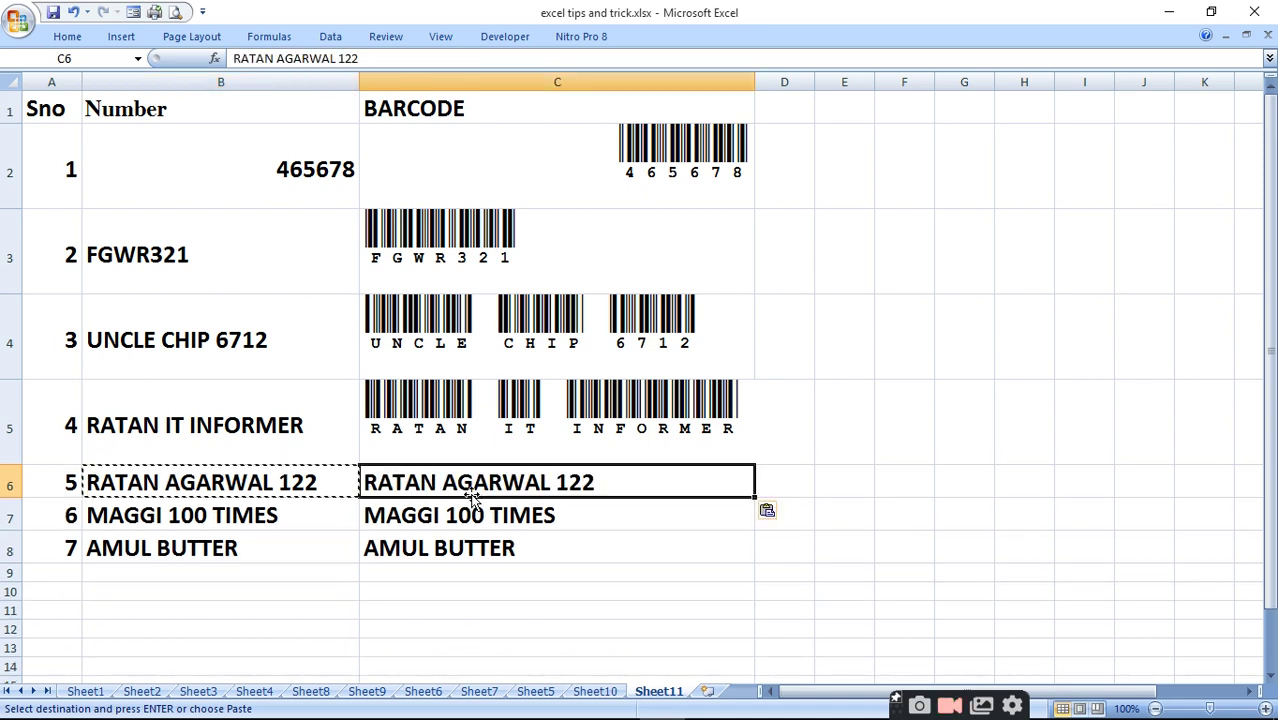
Set C6's font to CIA Code 39
click(66, 38)
click(66, 38)
click(68, 37)
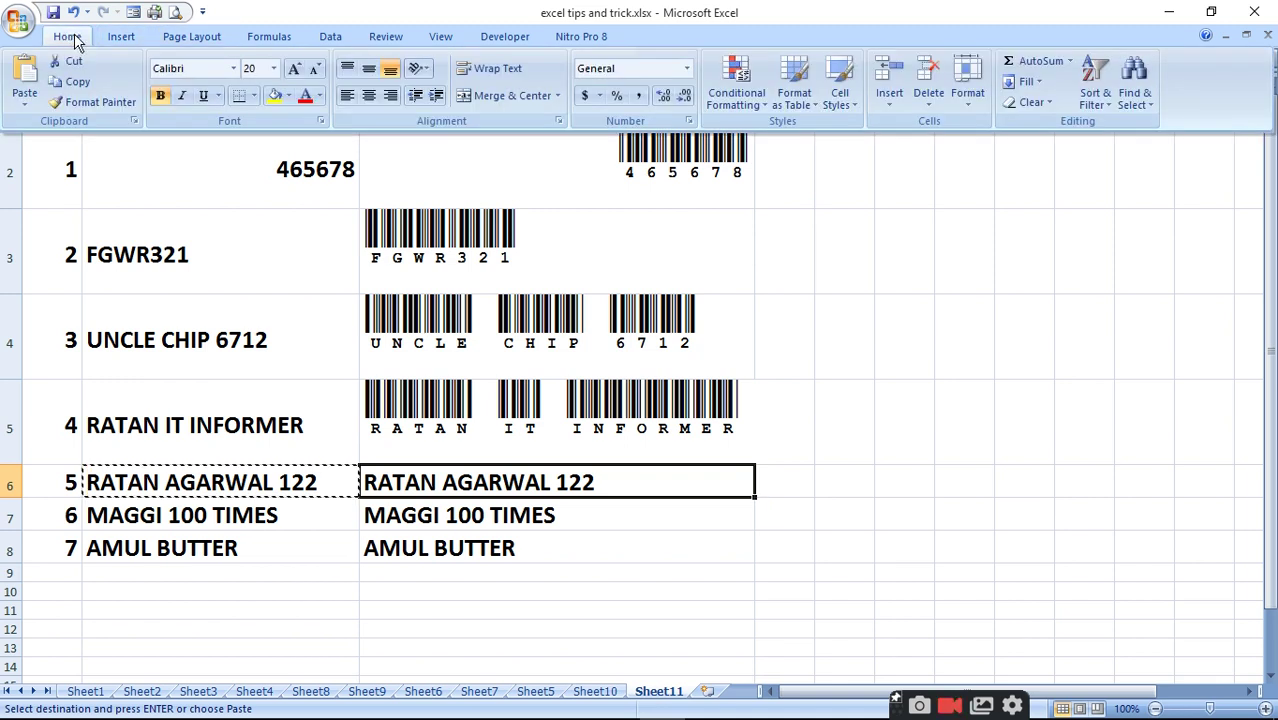
click(207, 67)
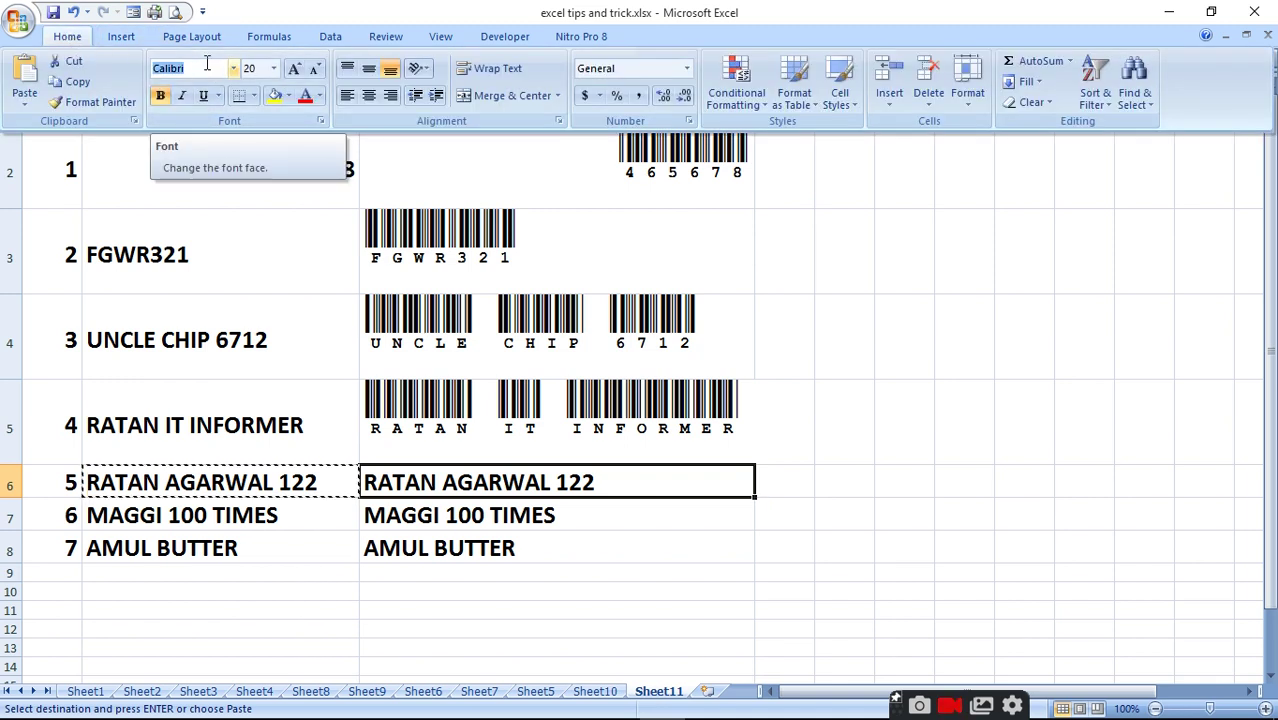
text(CIA Code 39 Me)
key(Return)
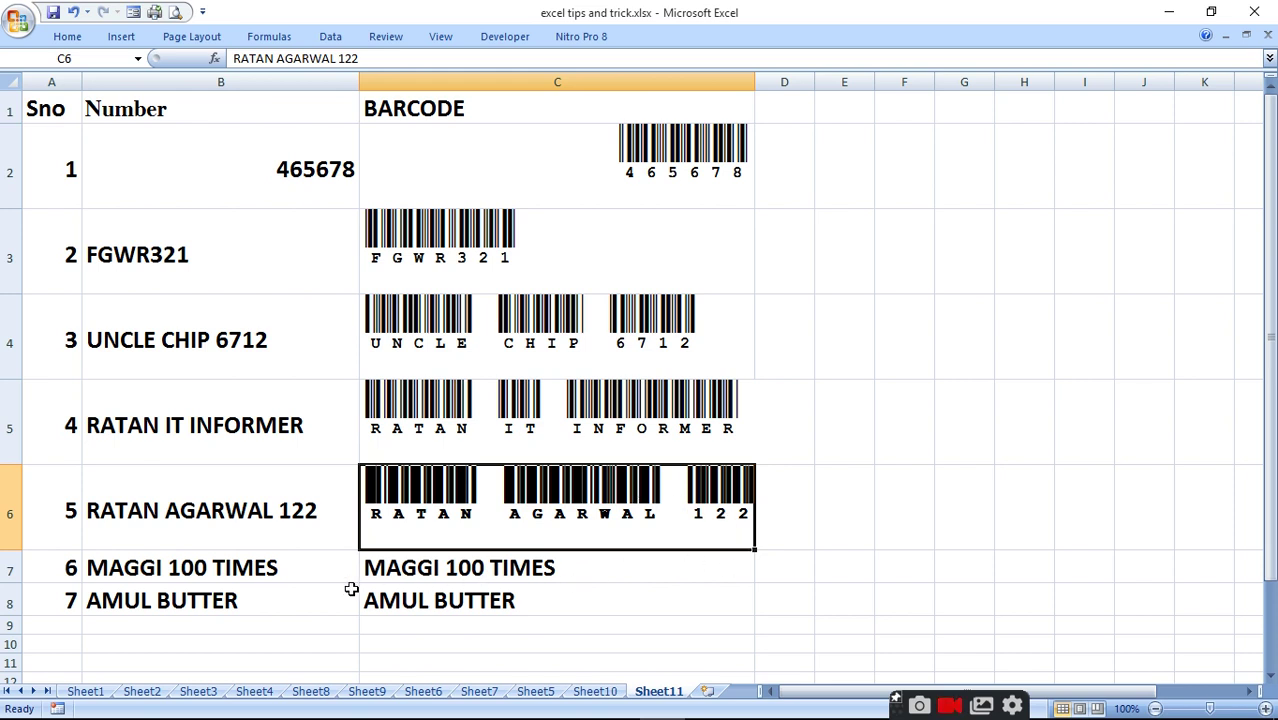
Apply CIA Code 39 to C7 (MAGGI 100 TIMES) and C8 (AMUL BUTTER)
click(428, 569)
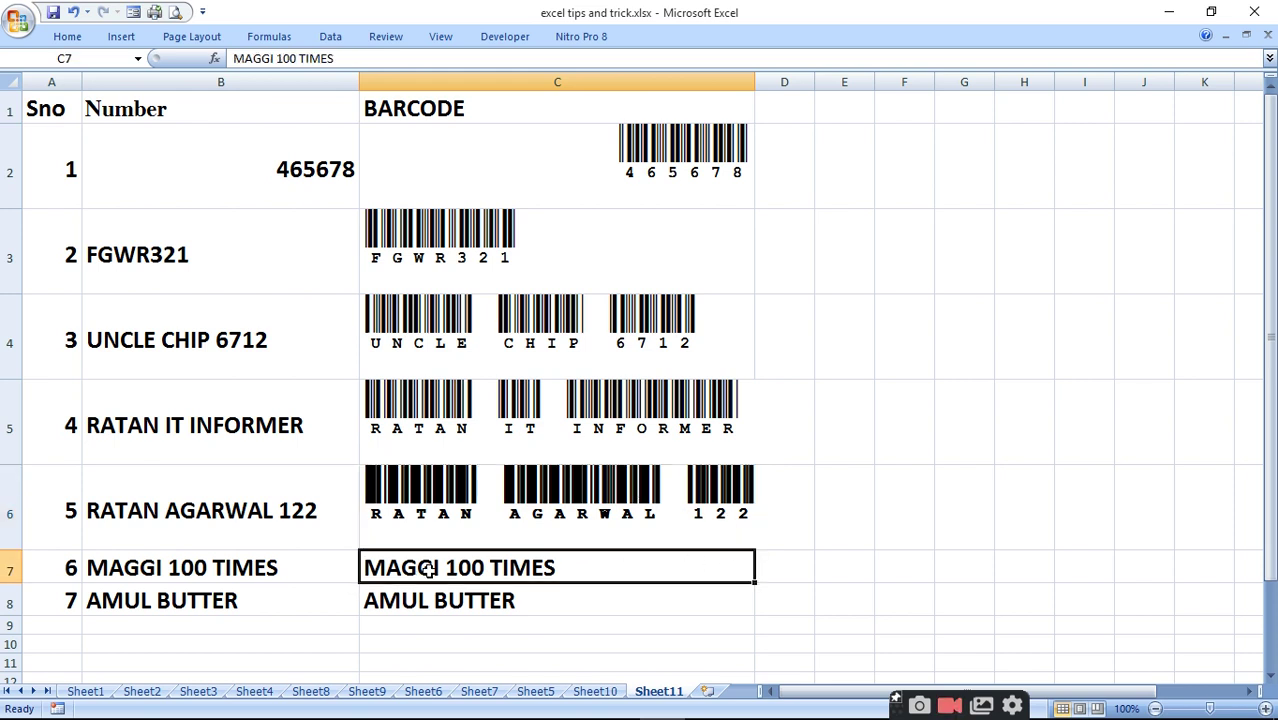
click(68, 40)
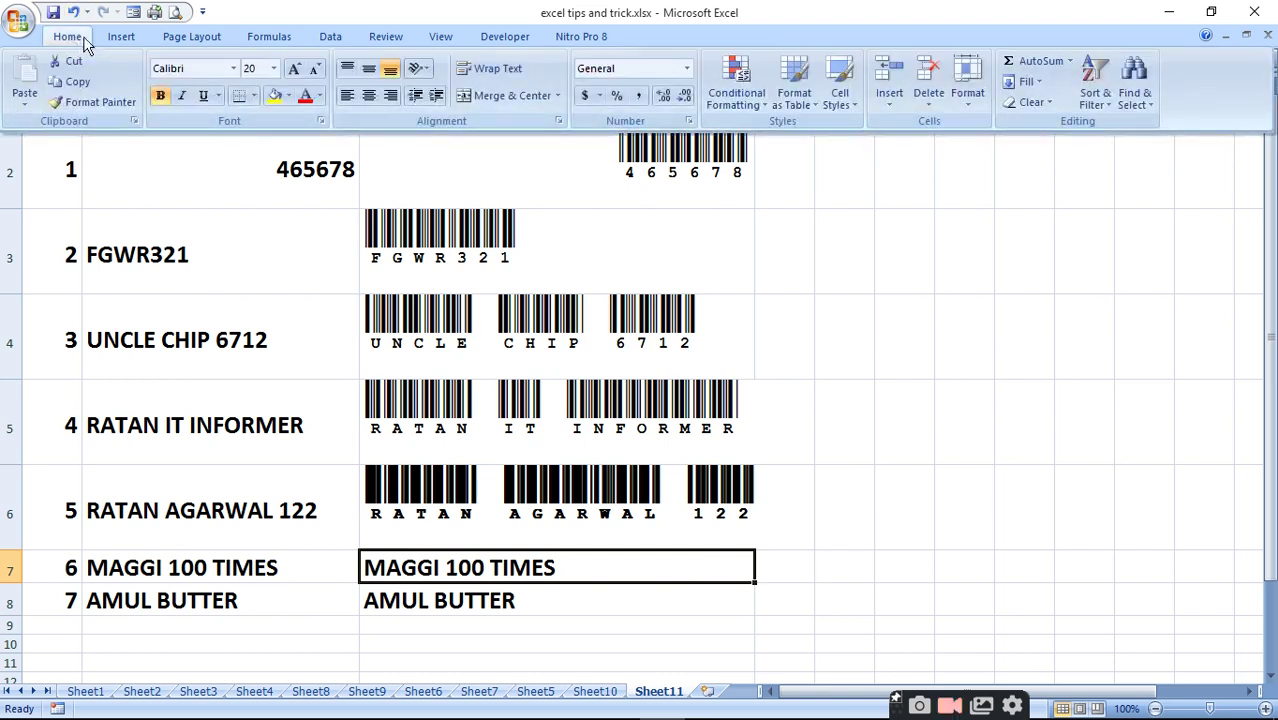
click(202, 70)
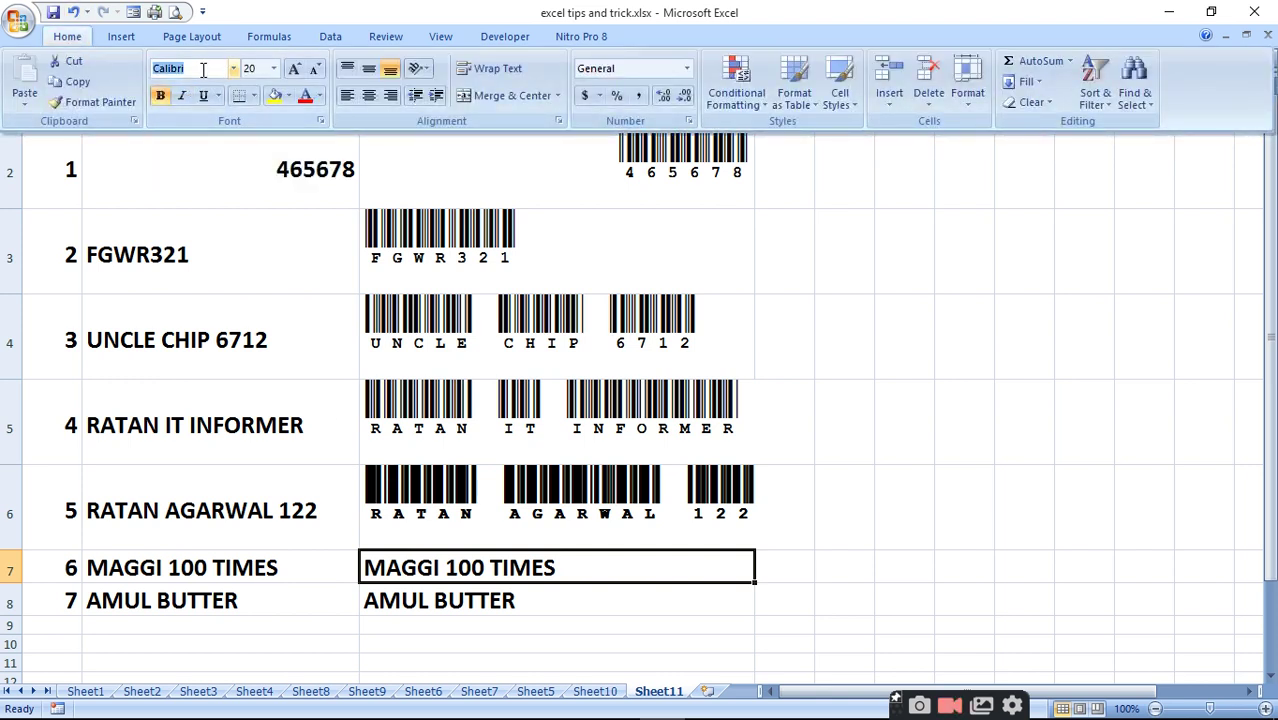
text(CIA)
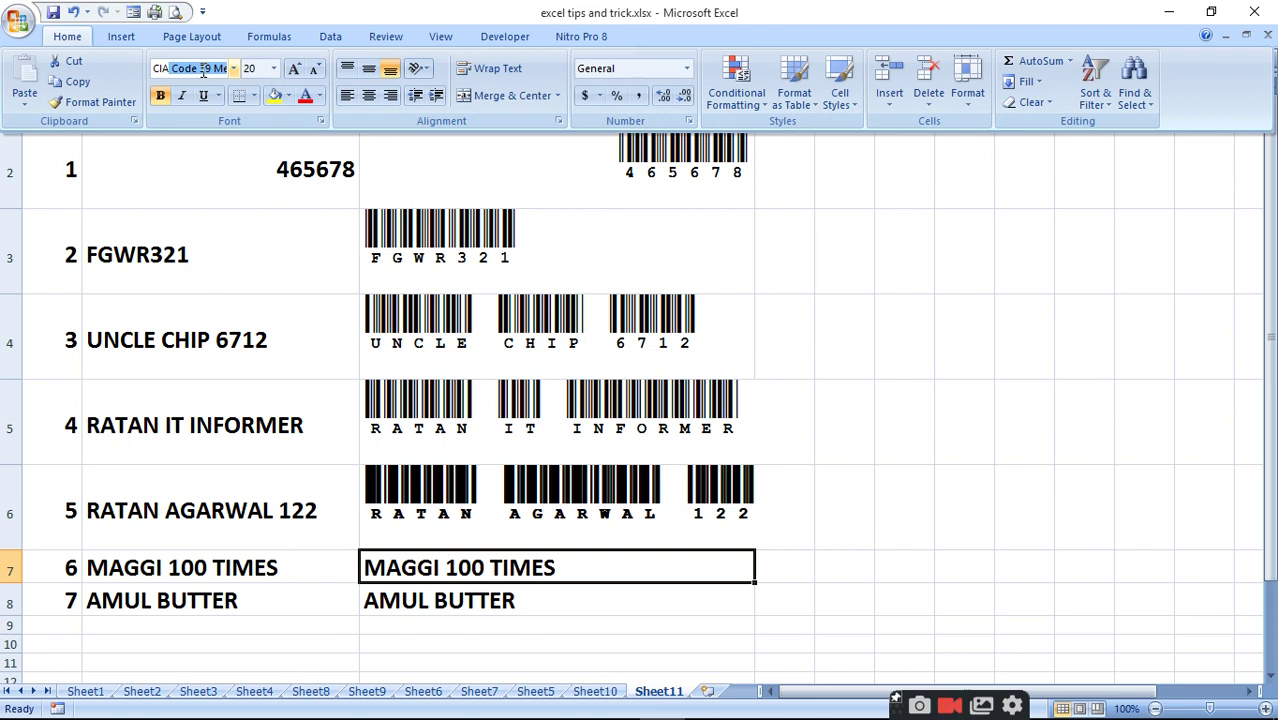
key(Return)
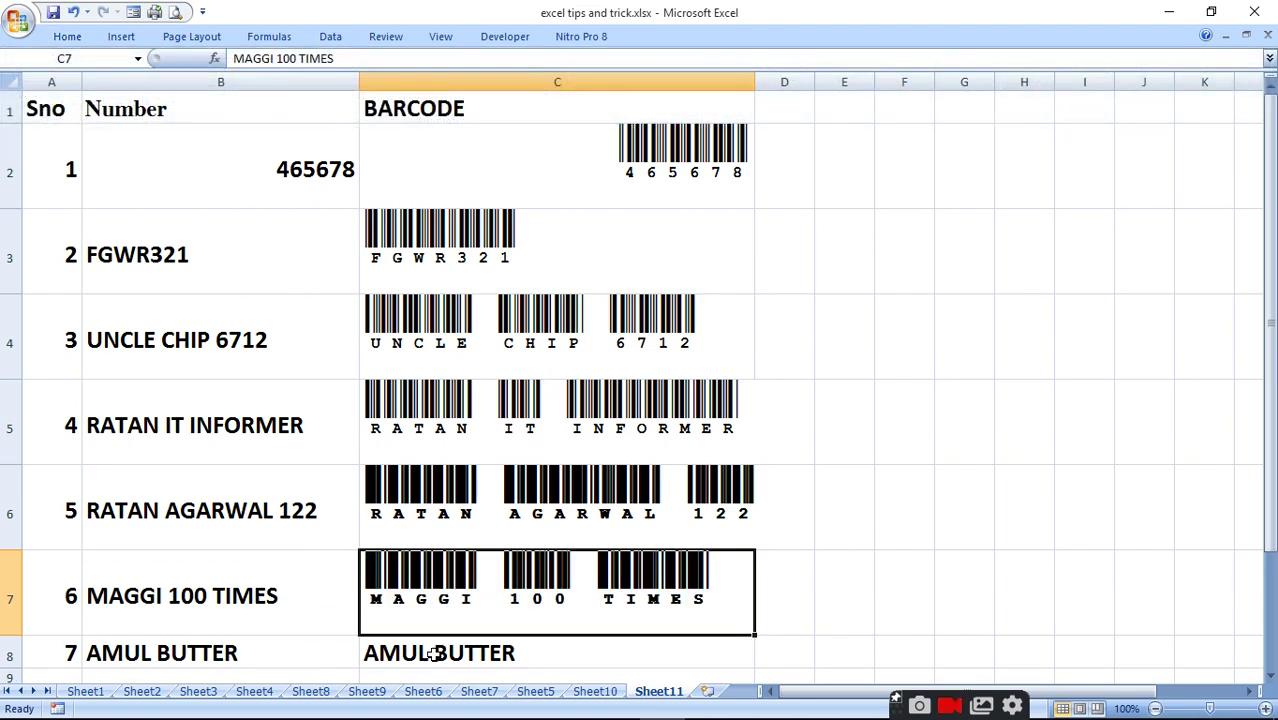
click(432, 654)
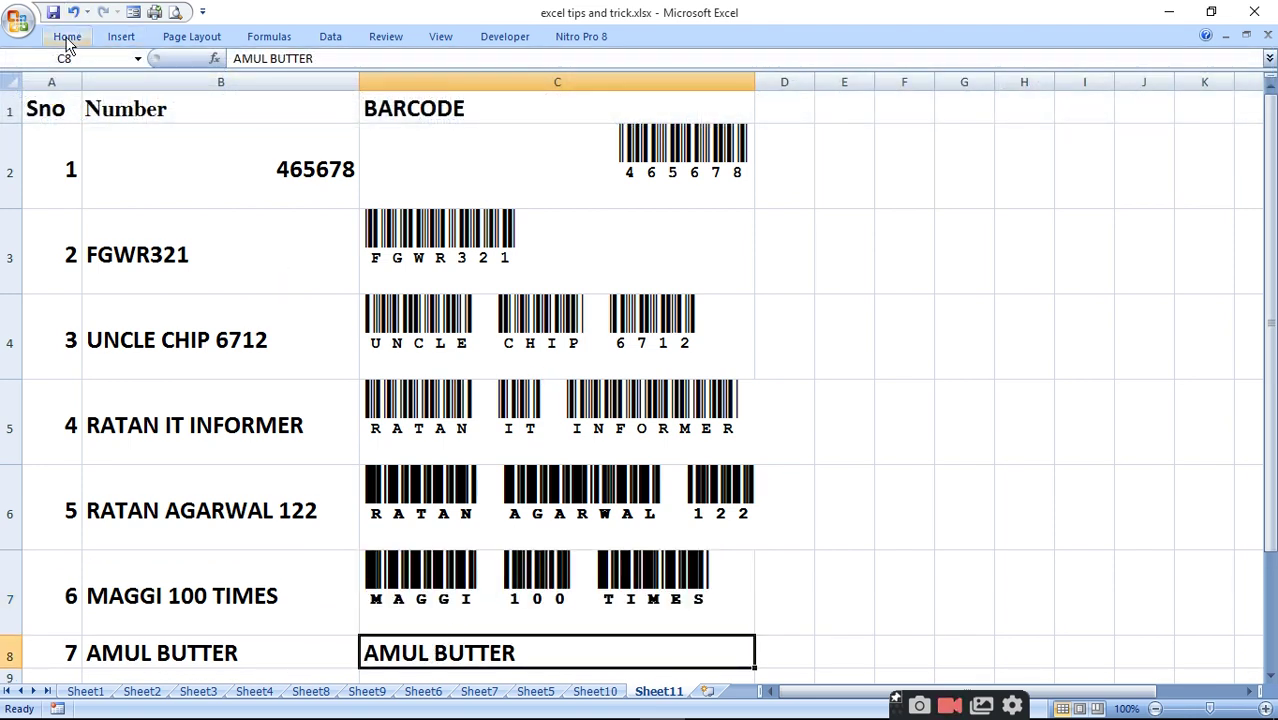
click(67, 40)
click(215, 70)
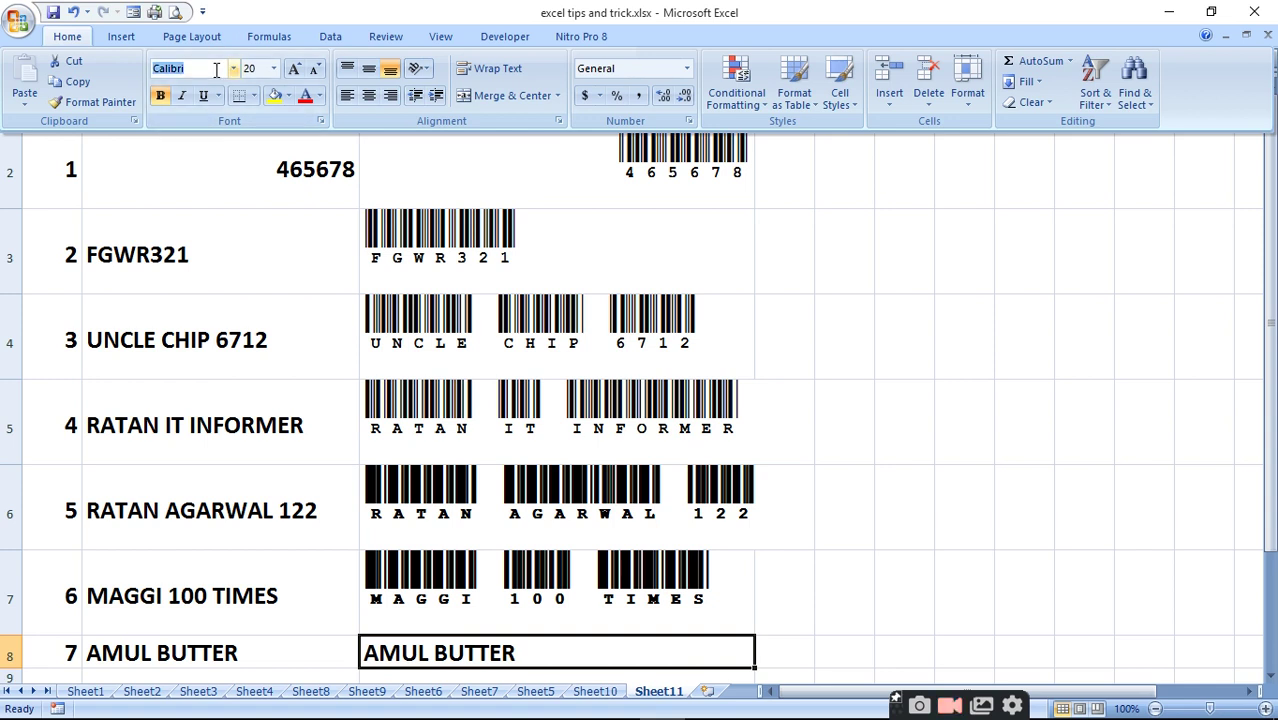
text(CI)
key(Return)
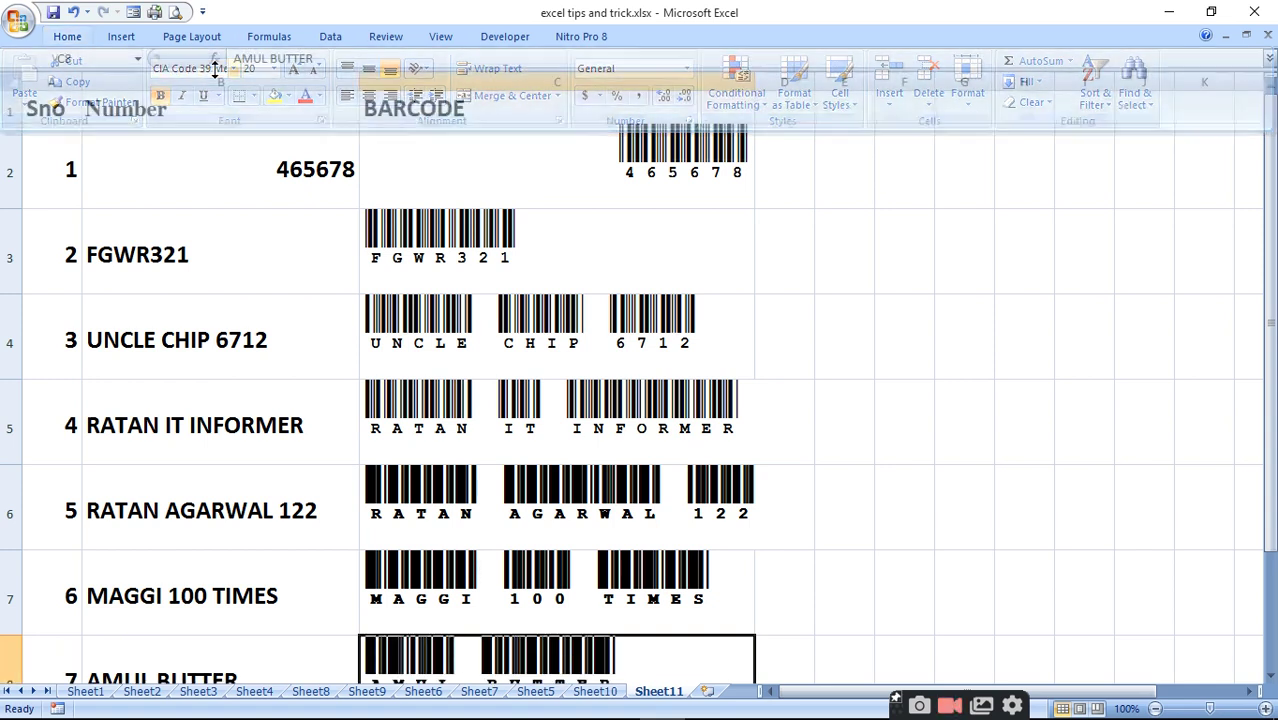
Remove bold from the C6:C8 barcodes
click(1274, 608)
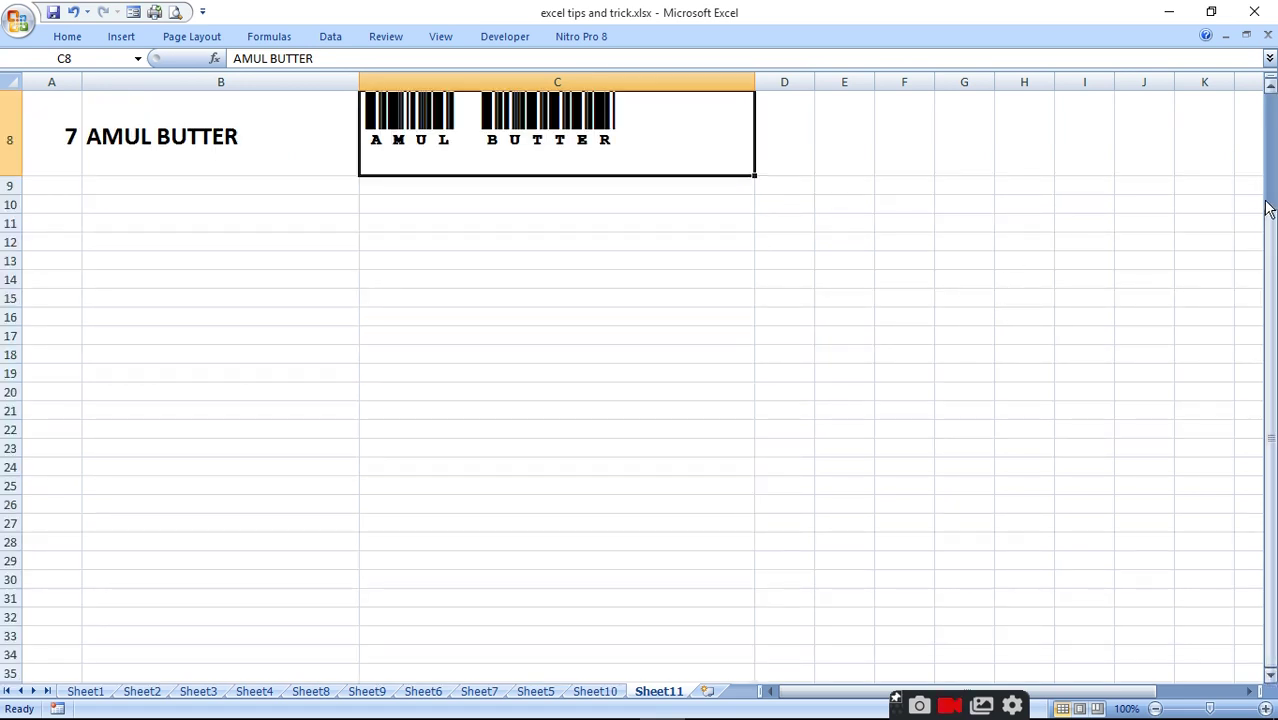
click(1271, 147)
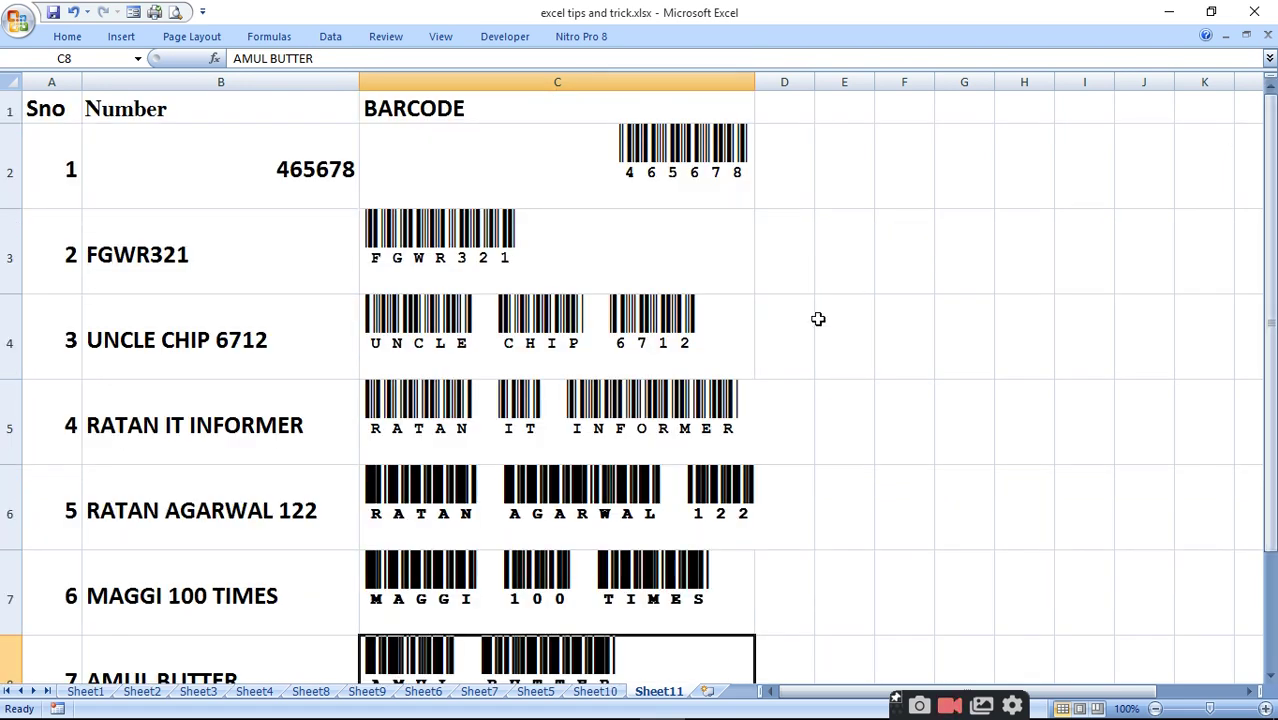
mouse_move(385, 486)
mouse_down()
mouse_move(565, 660)
mouse_move(572, 694)
mouse_up()
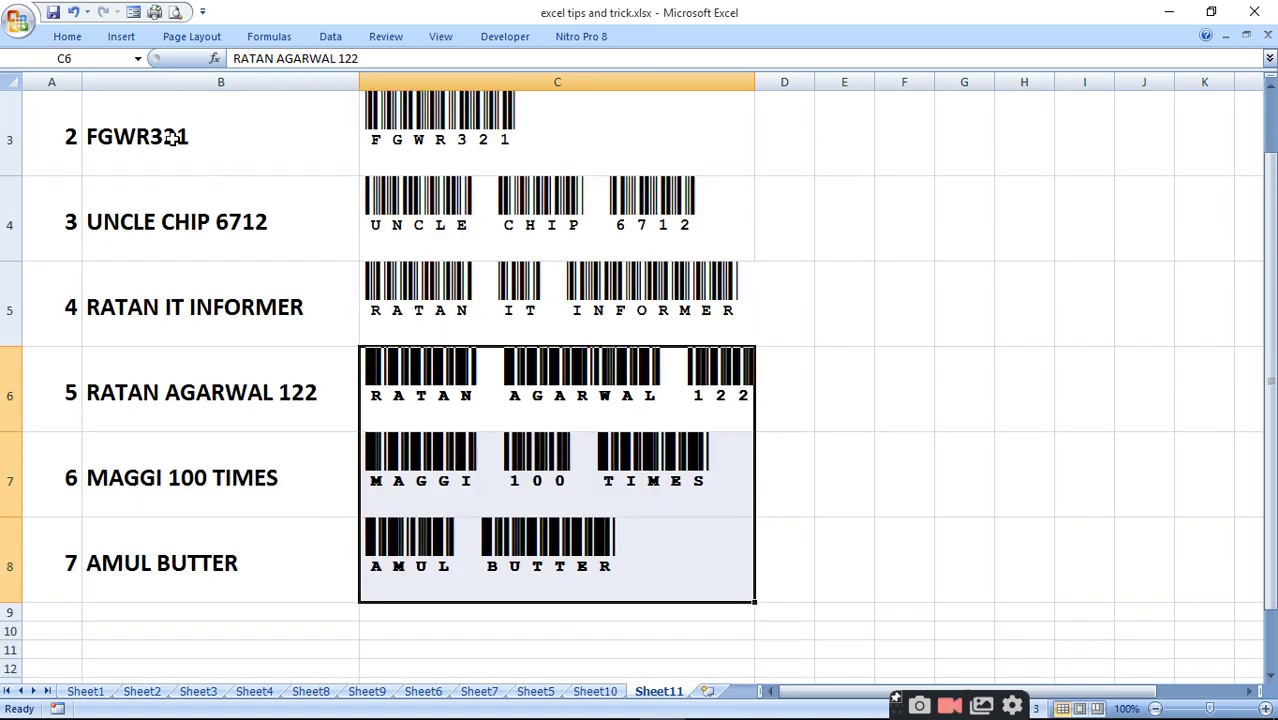
click(67, 36)
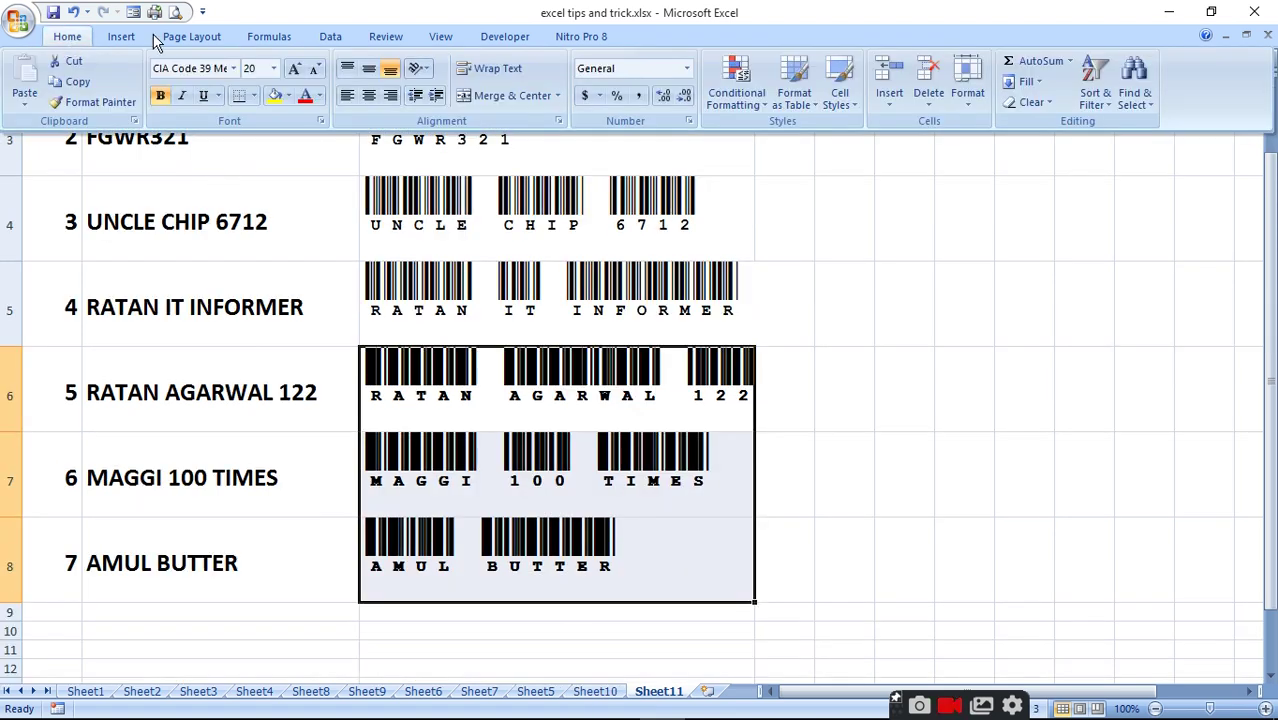
click(159, 97)
mouse_move(445, 712)
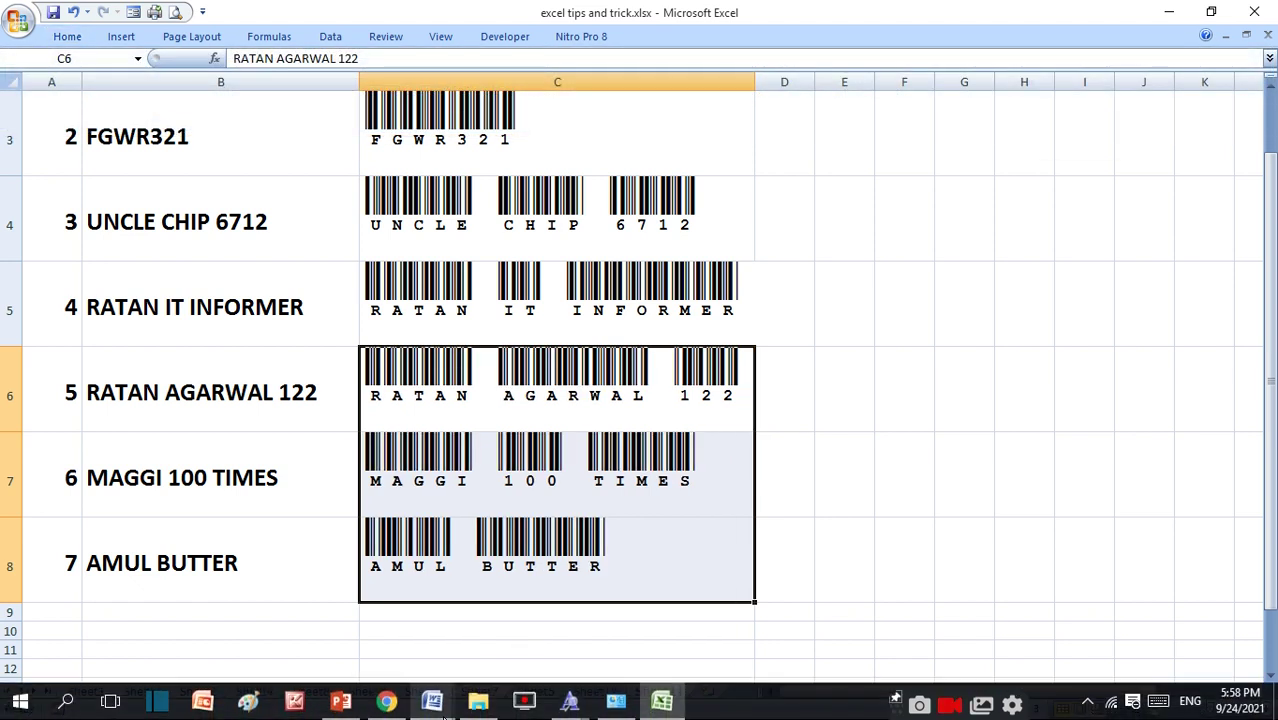
click(386, 702)
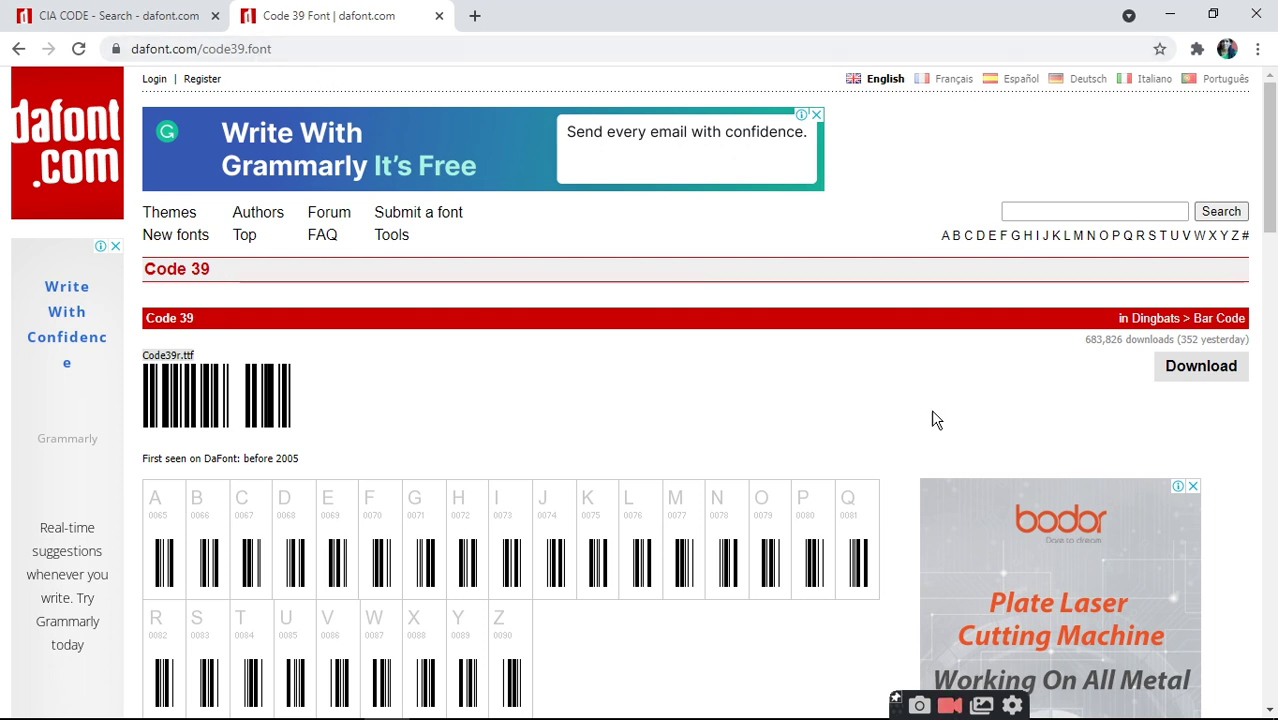
Search dafont.com for 'CIA CODE 39' from the Code 39 font page
click(1276, 498)
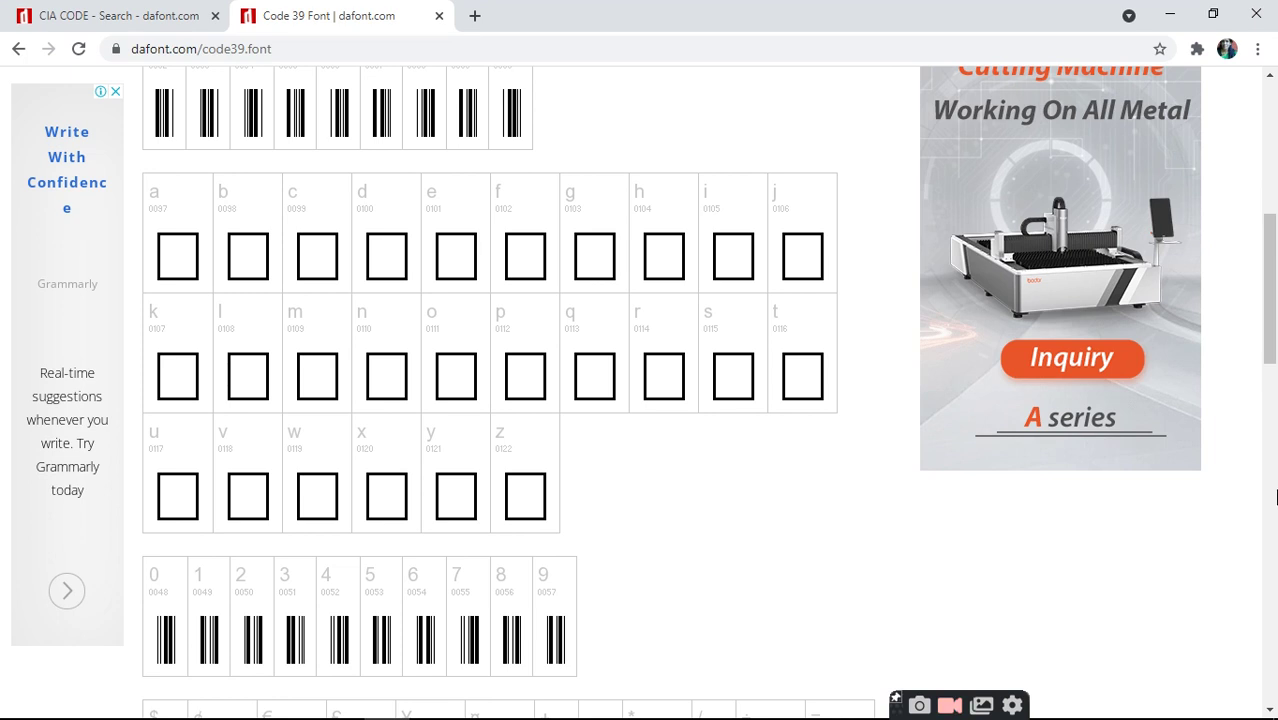
click(1276, 498)
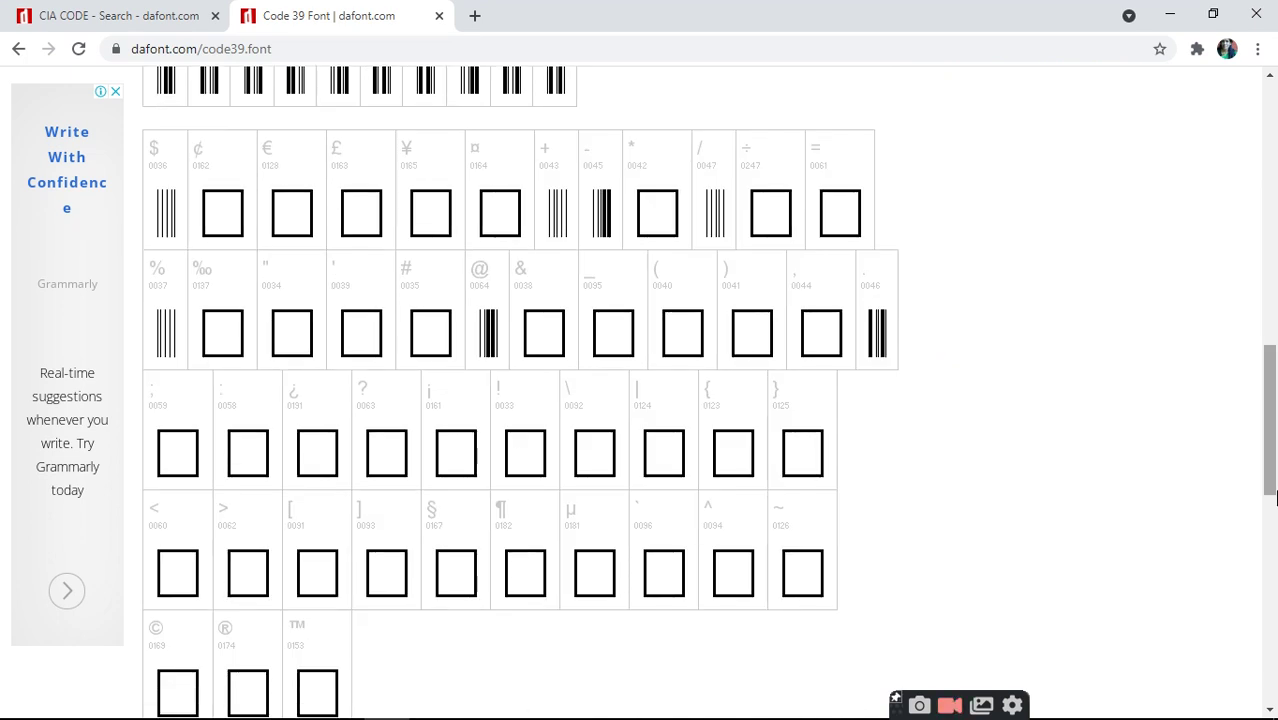
click(1276, 137)
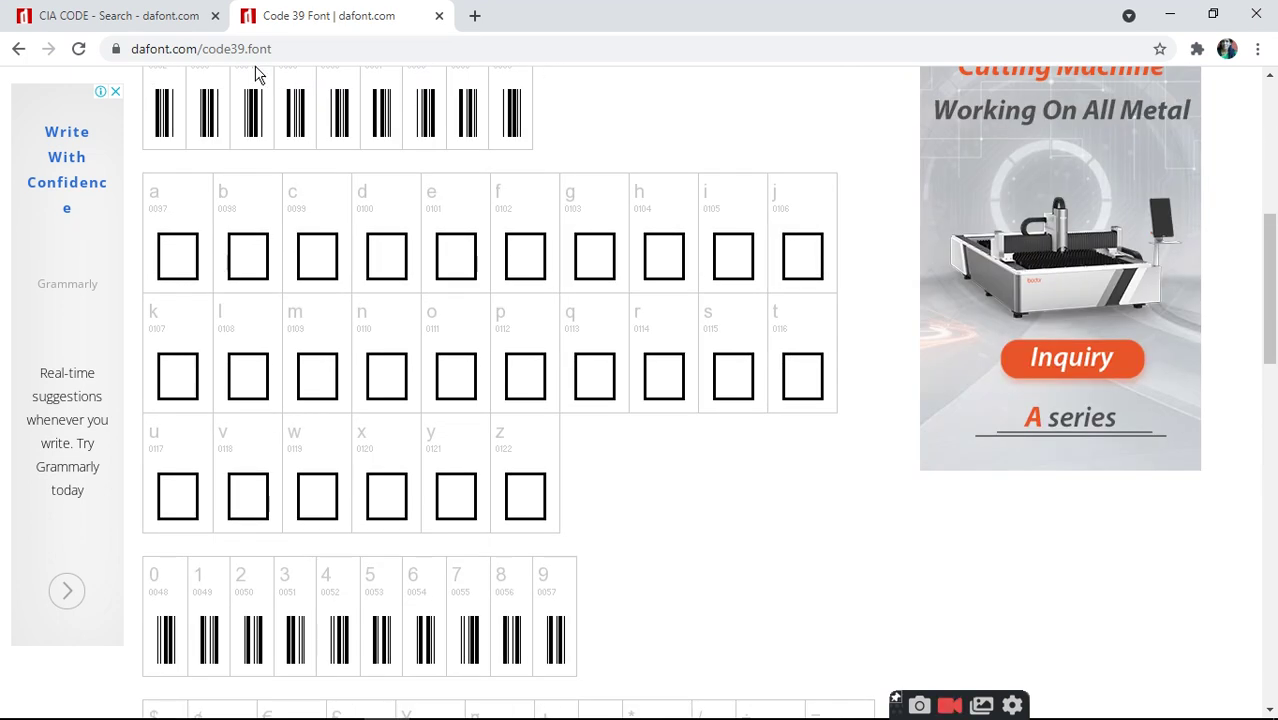
click(104, 17)
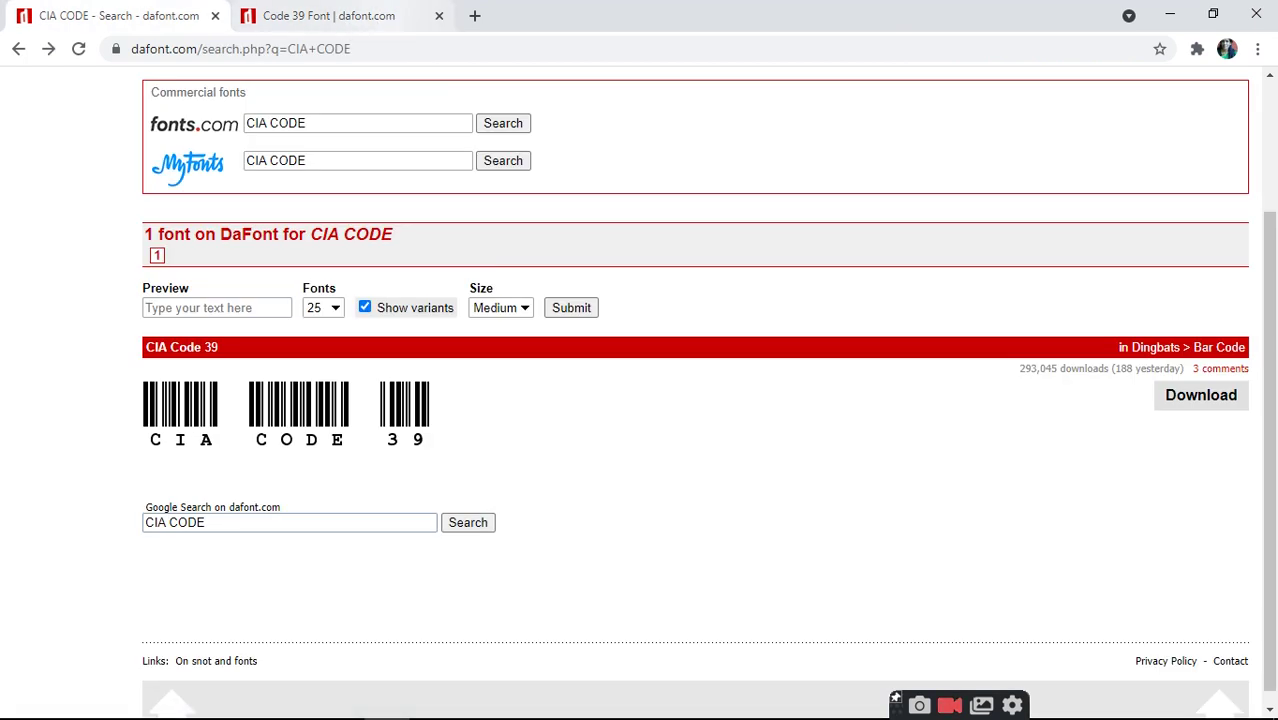
click(391, 17)
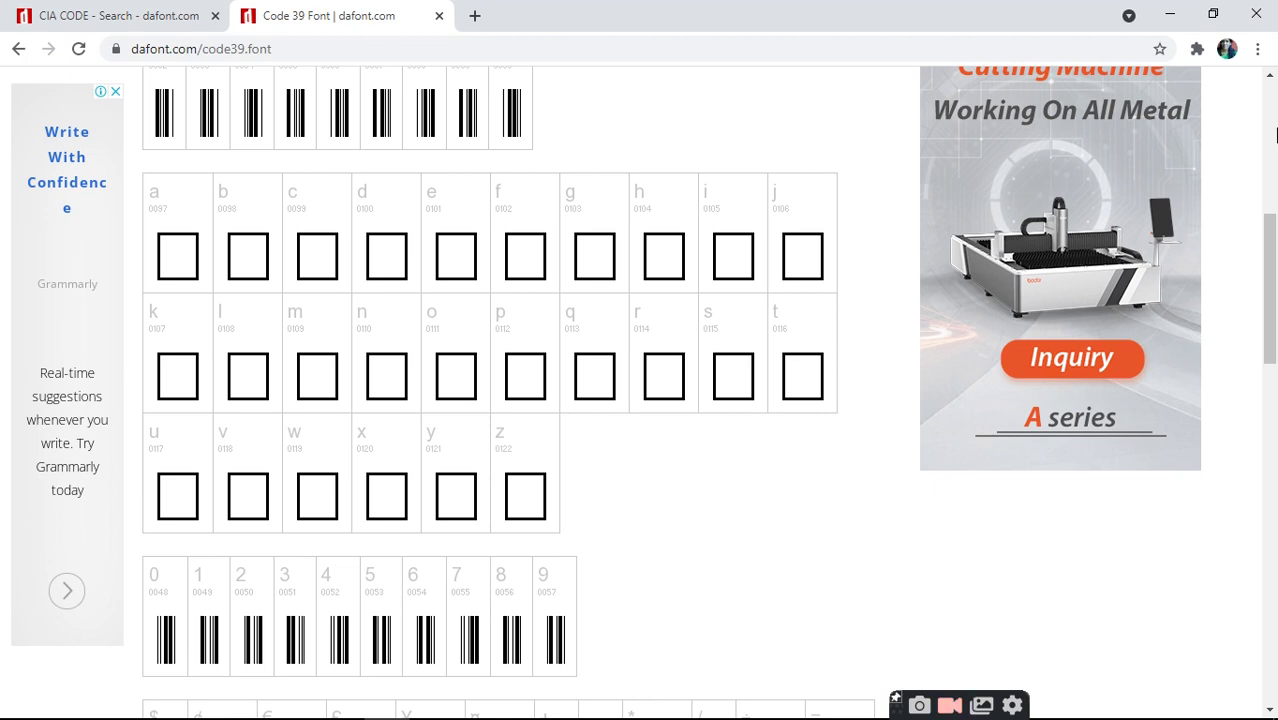
click(1276, 137)
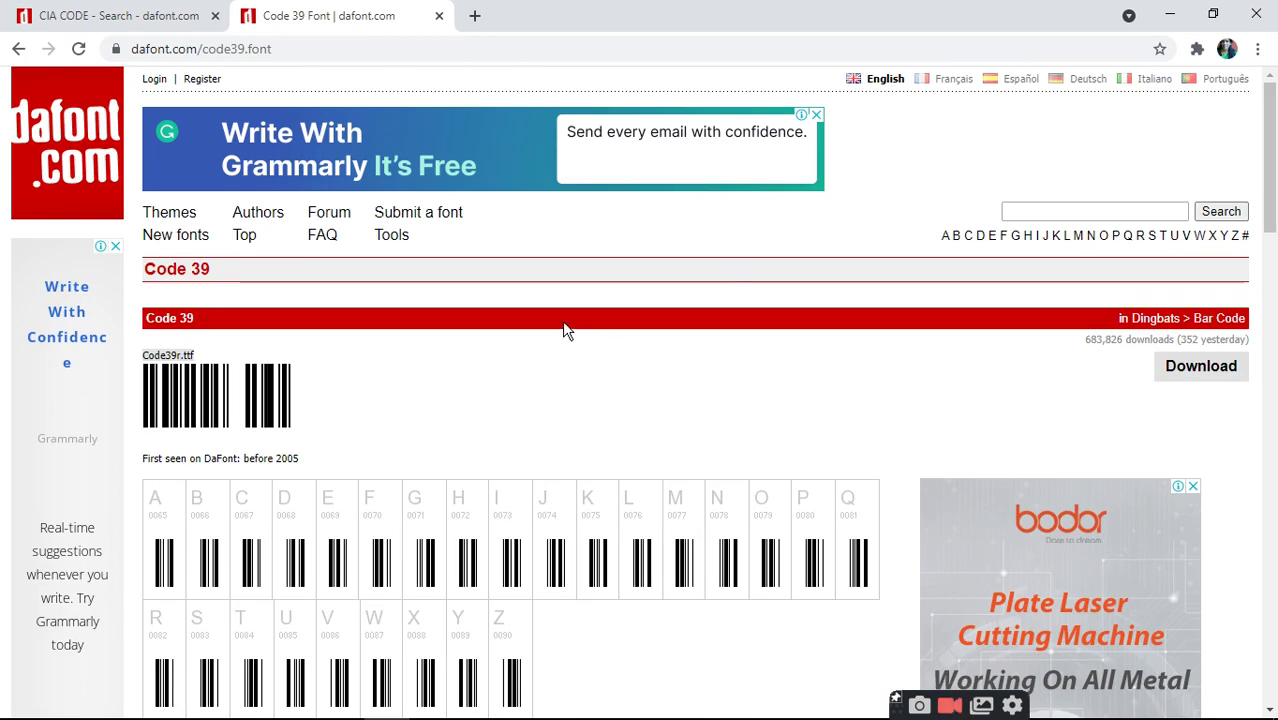
click(1024, 209)
text(CIA)
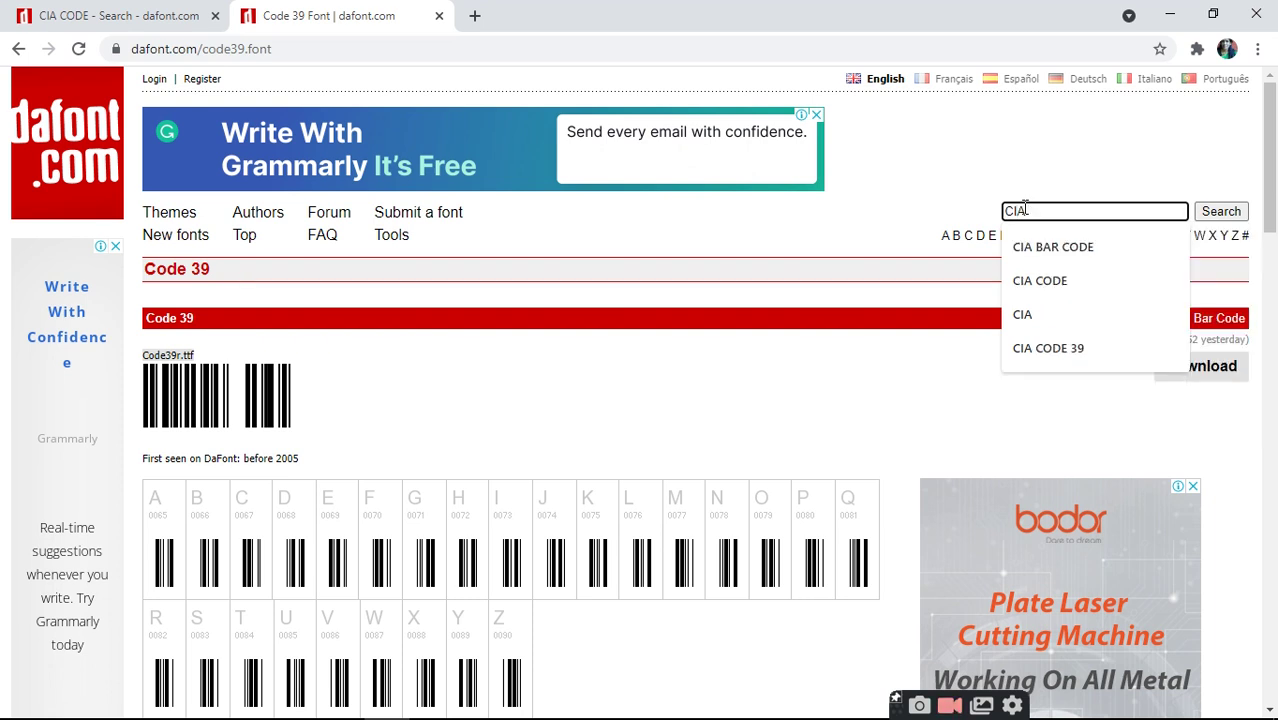
text( CODE 39)
key(Return)
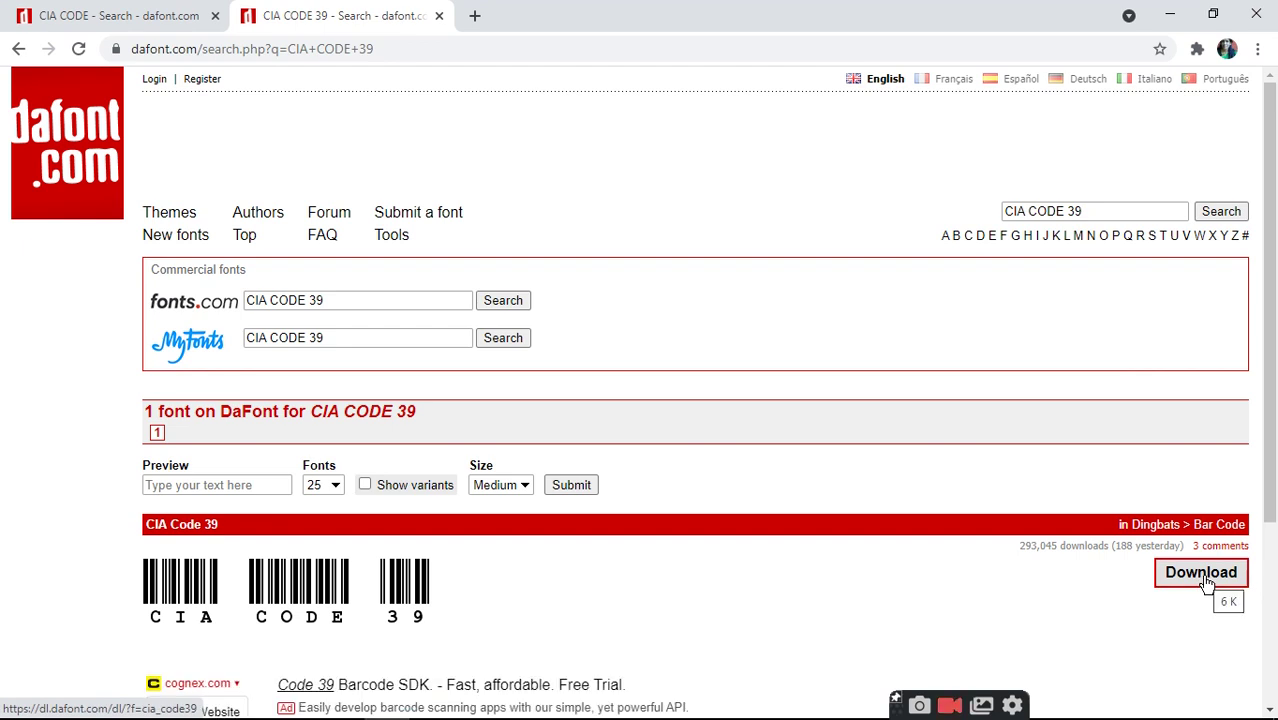
Open Chrome's Downloads page and open the downloaded cia_code39.zip archive
click(1257, 49)
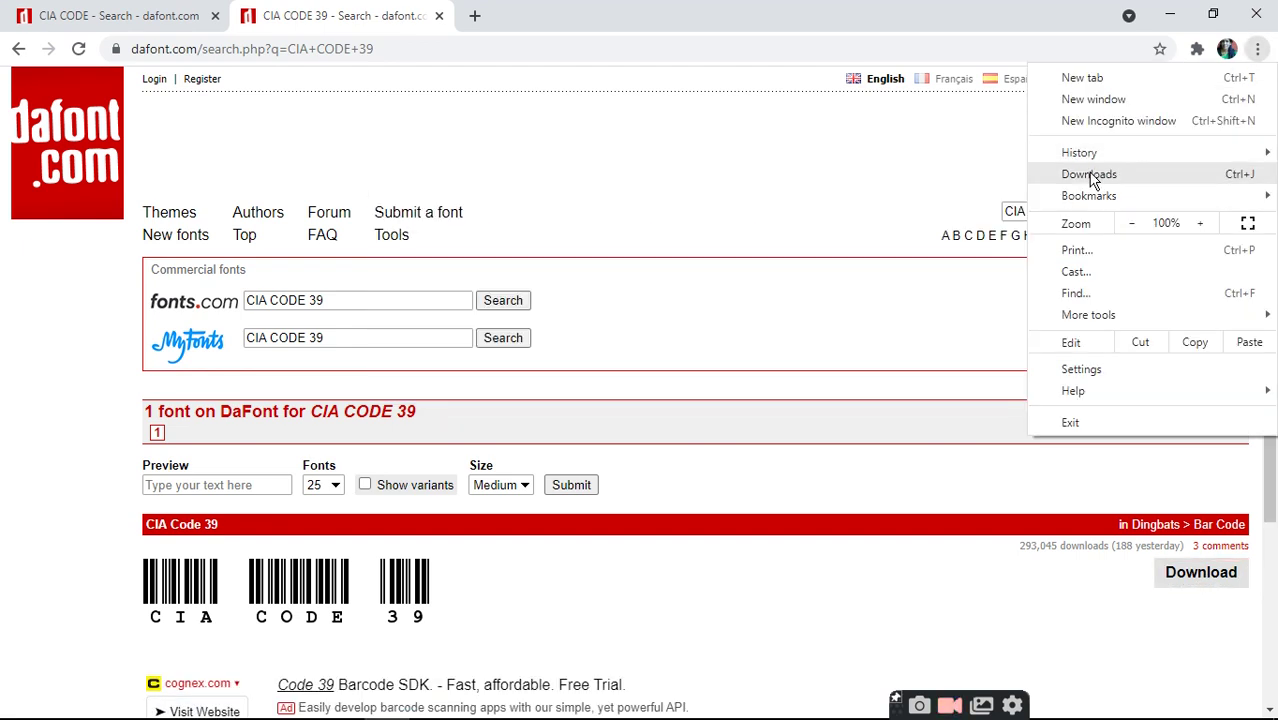
click(1089, 175)
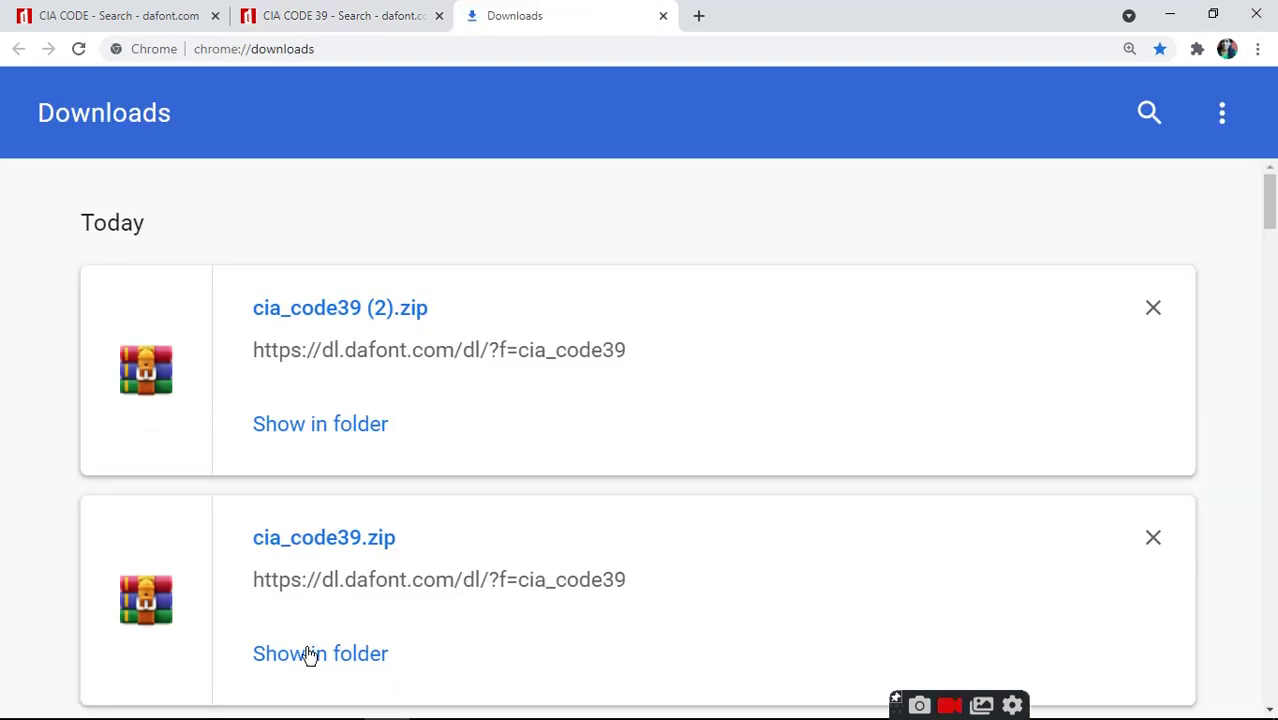
double_click(310, 545)
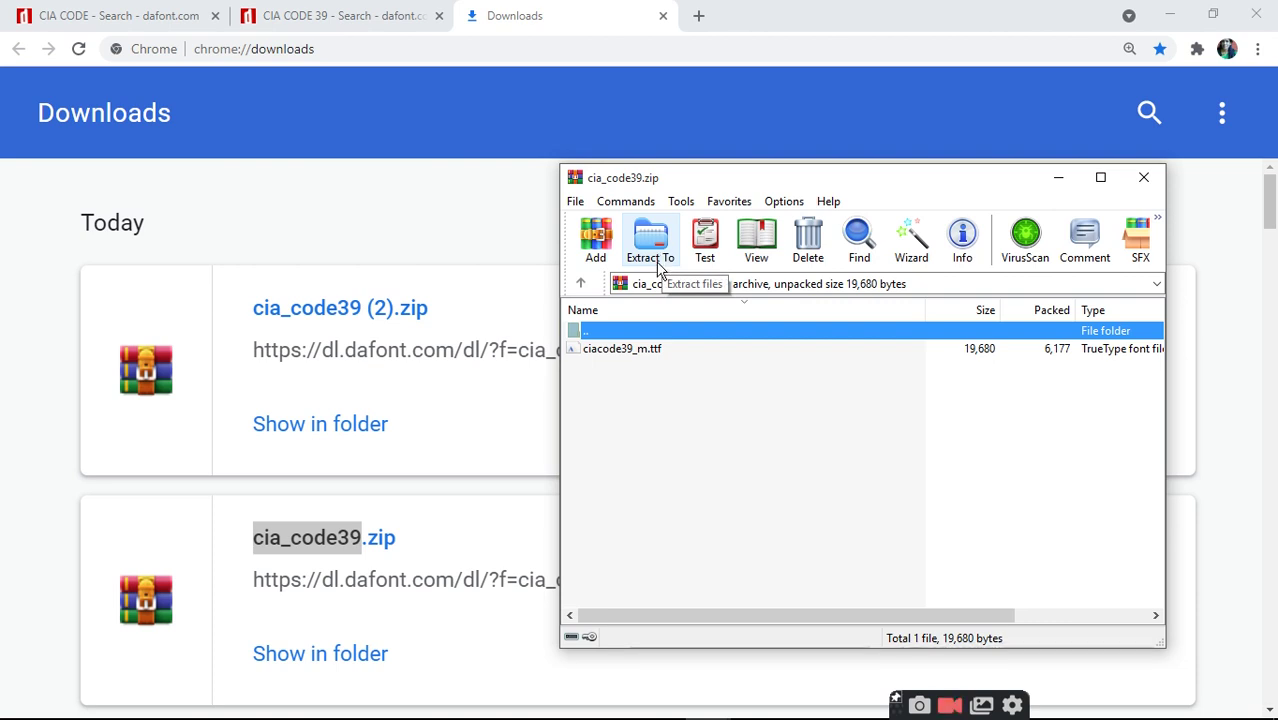
Preview ciacode39_m.ttf from the archive, then close the preview and WinRAR
click(615, 350)
double_click(615, 350)
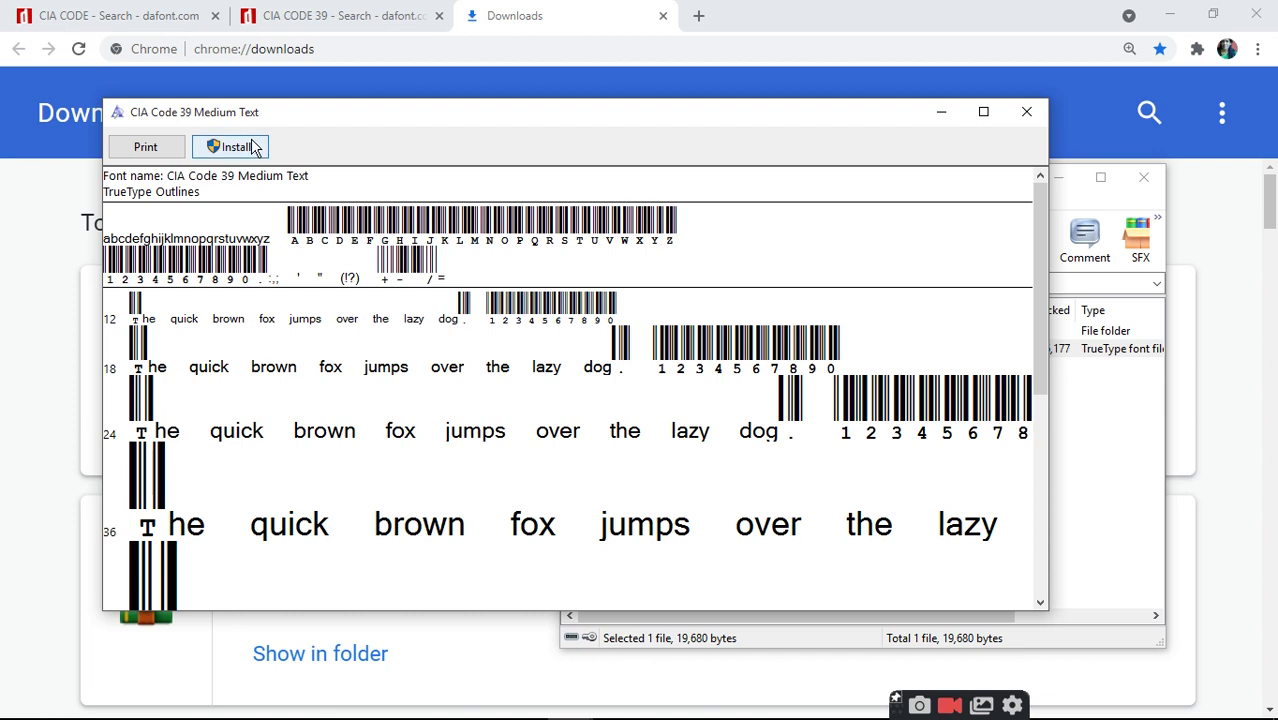
click(1030, 114)
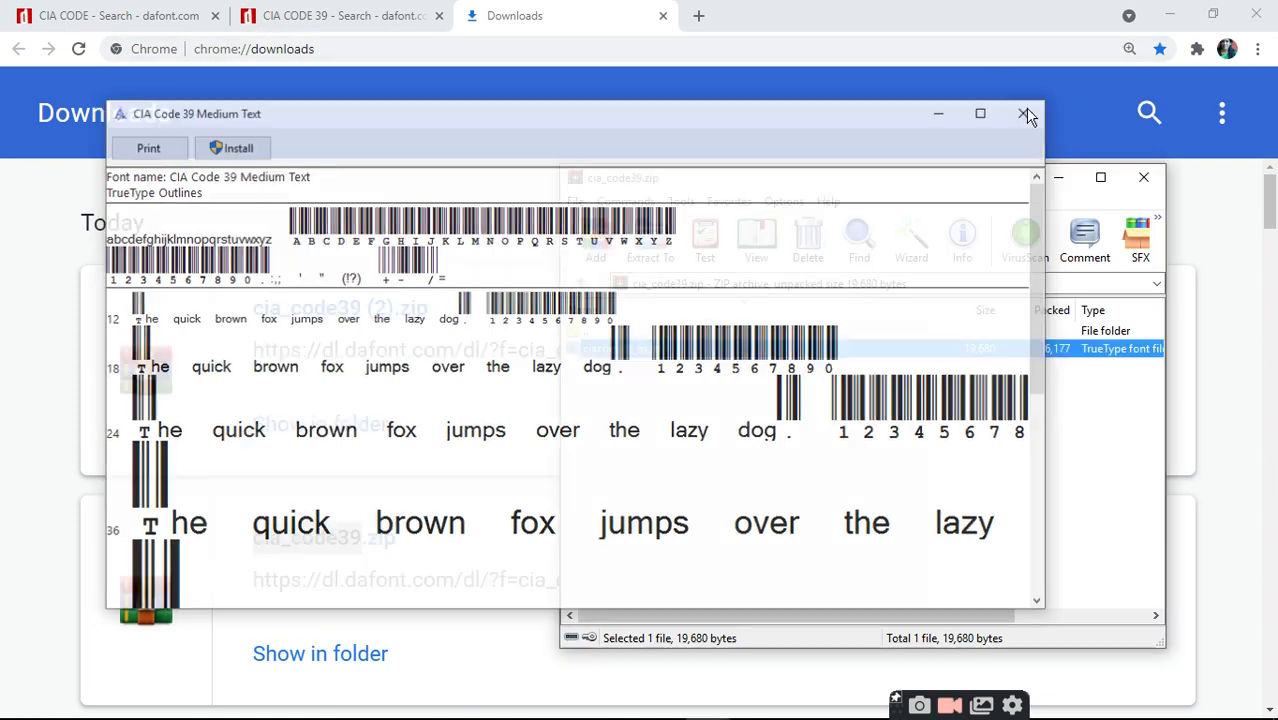
click(1144, 177)
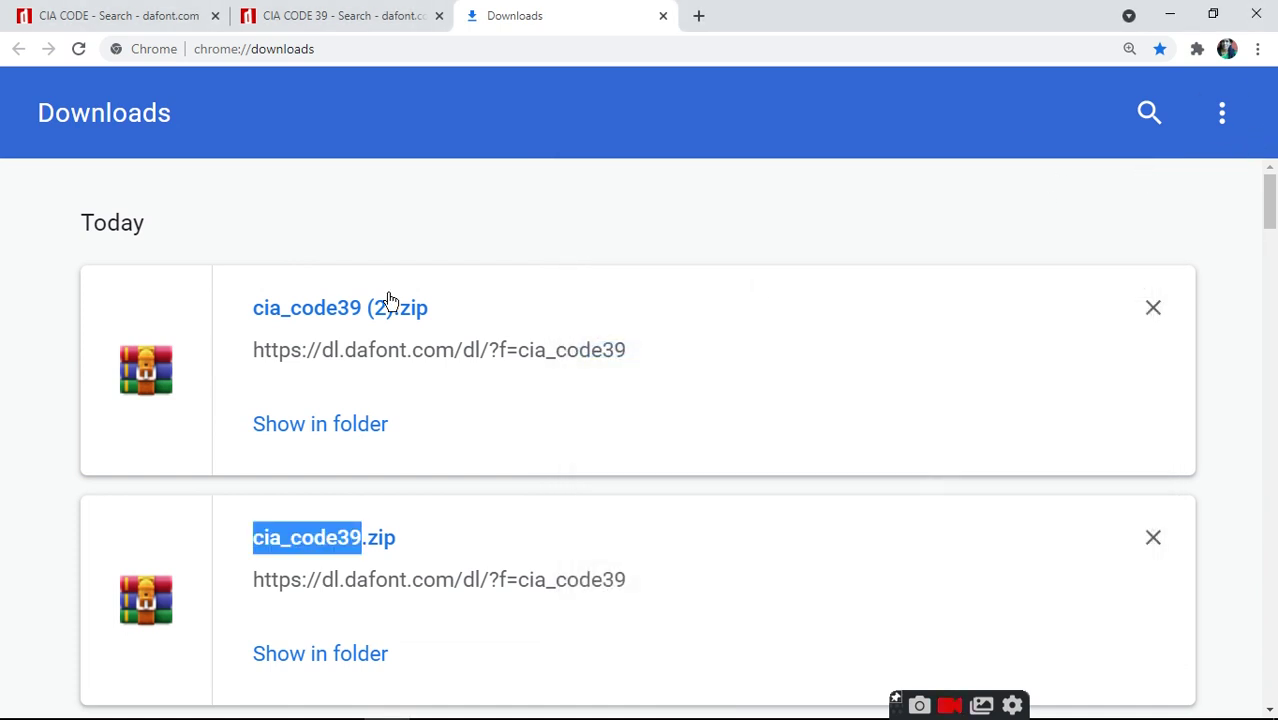
Minimise Chrome and close the leftover WinRAR window to reveal the barcode sheet
click(270, 20)
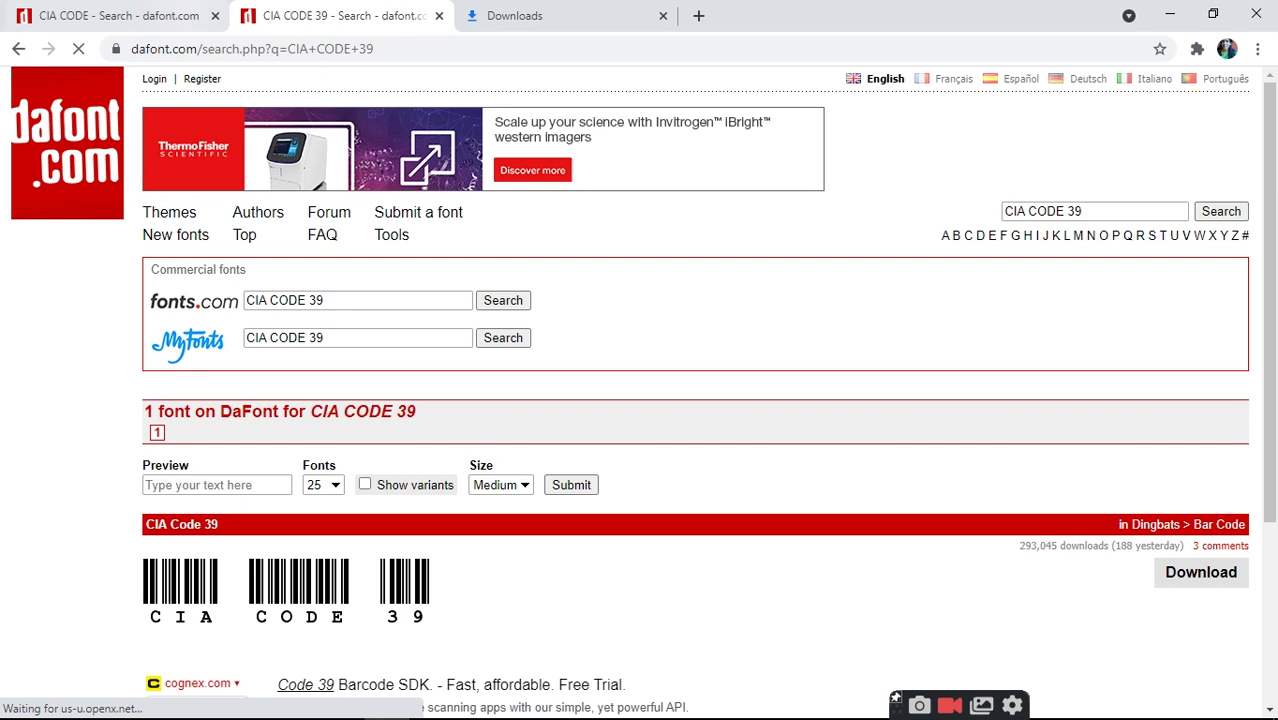
click(562, 21)
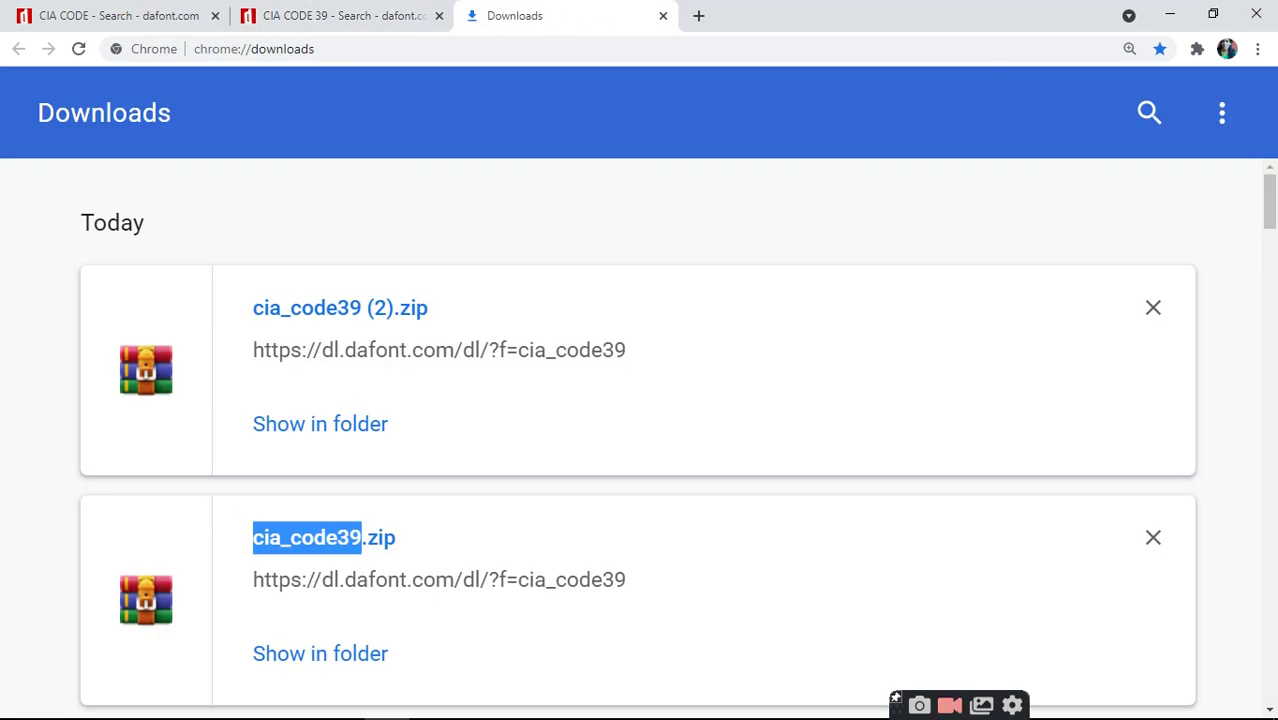
click(1170, 14)
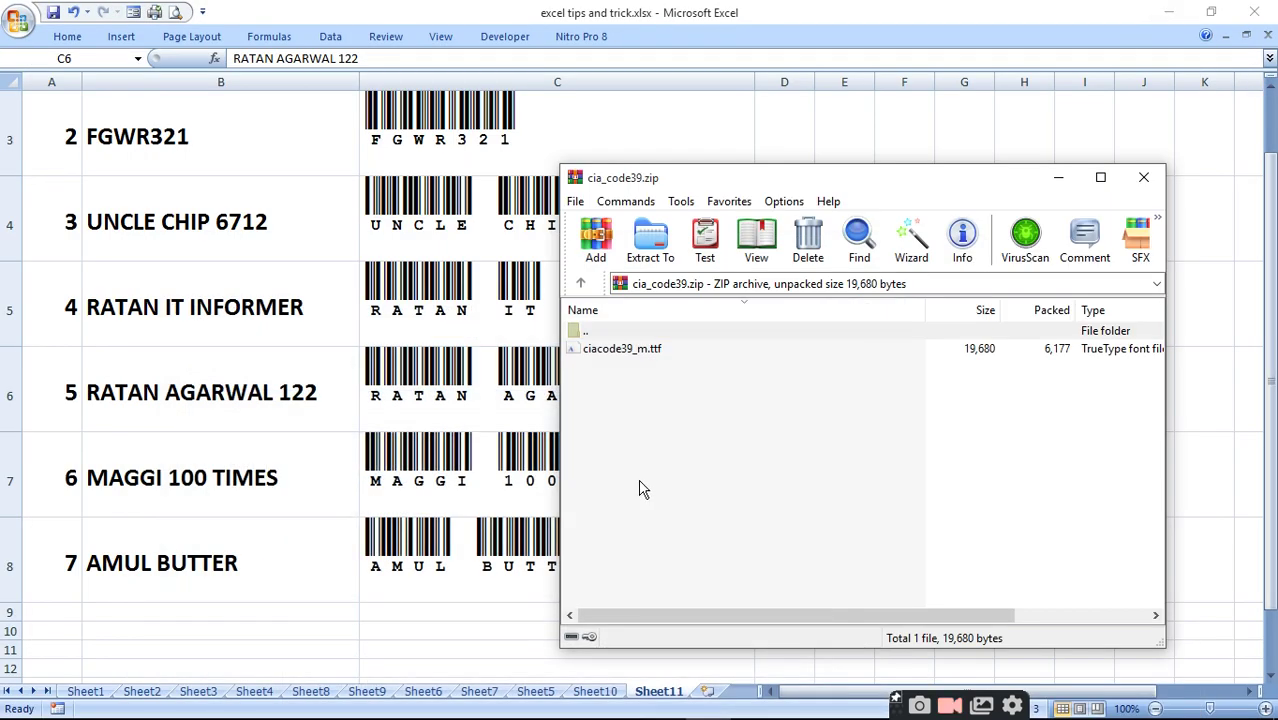
click(1145, 180)
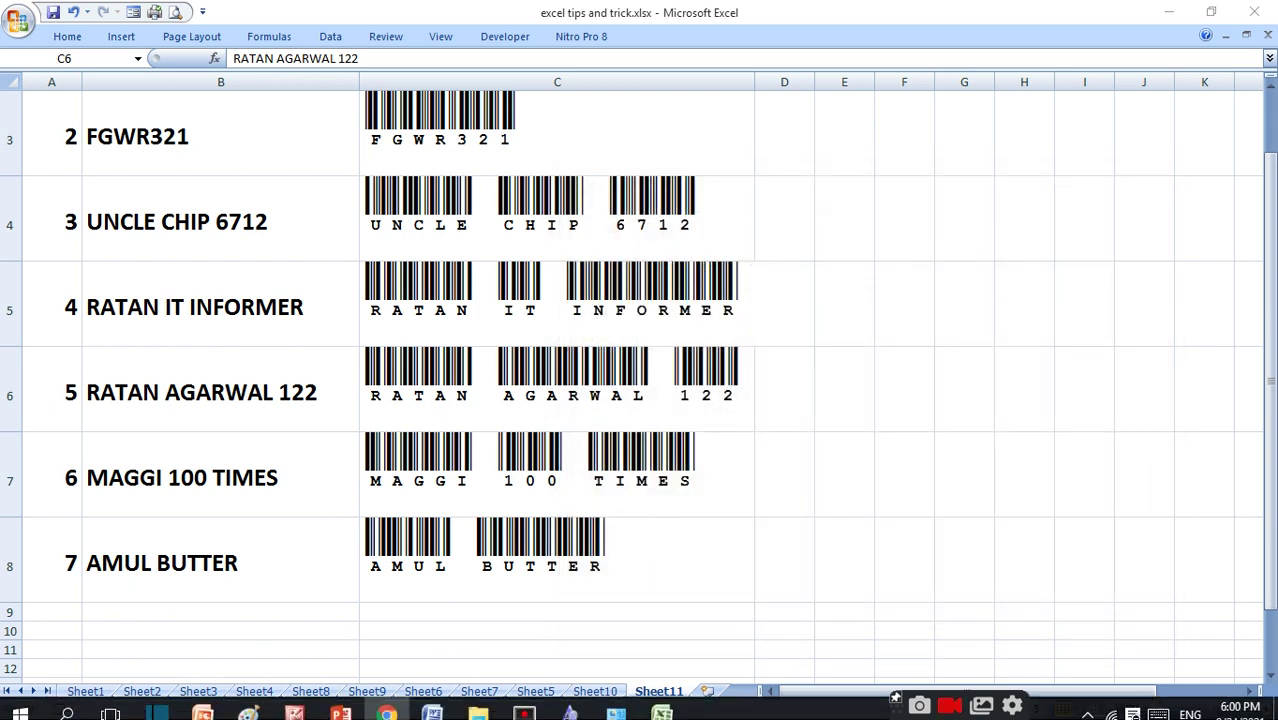
mouse_move(432, 701)
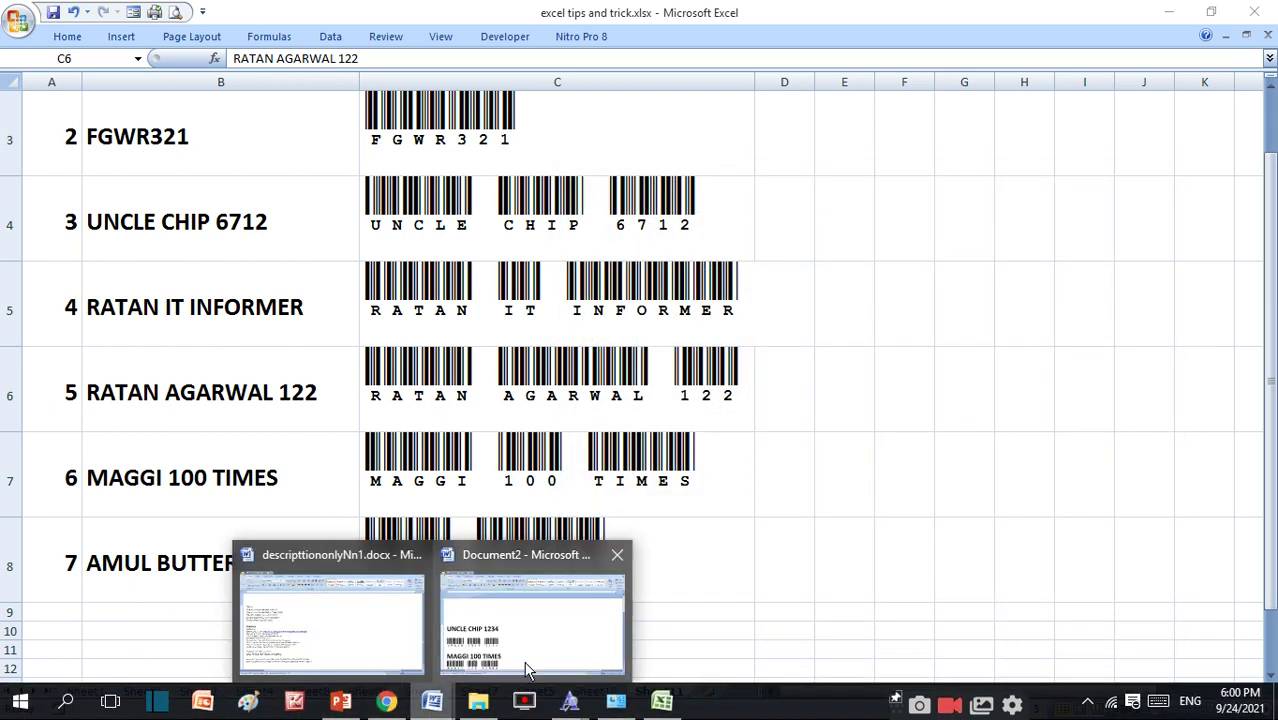
click(530, 660)
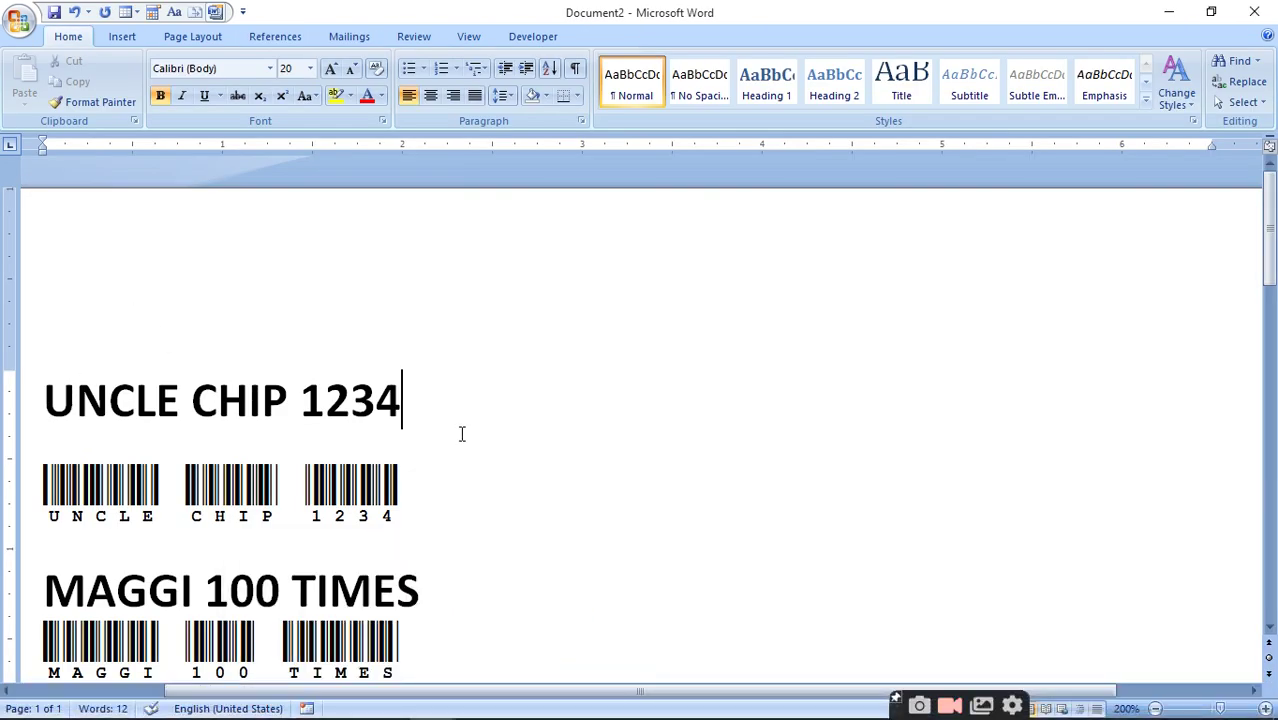
Type the name with 122 as a new barcode line below MAGGI 100 TIMES, blank line between
click(462, 633)
key(Return)
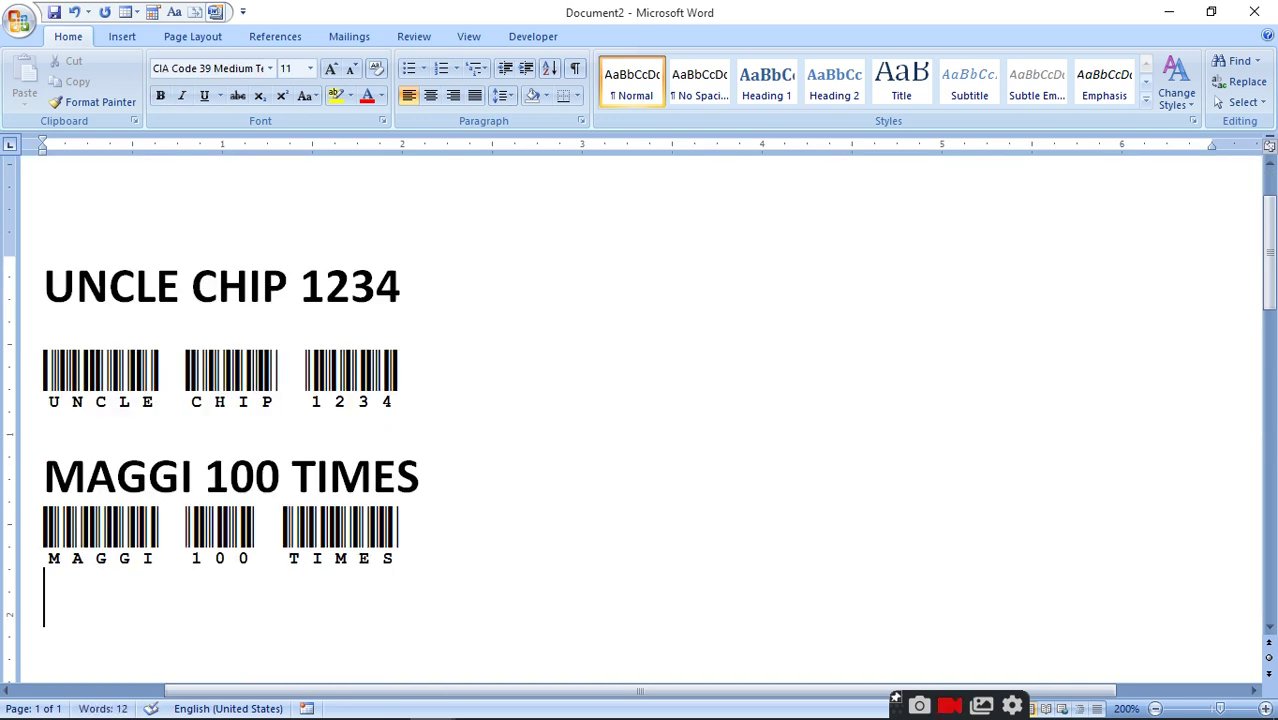
text(RATA)
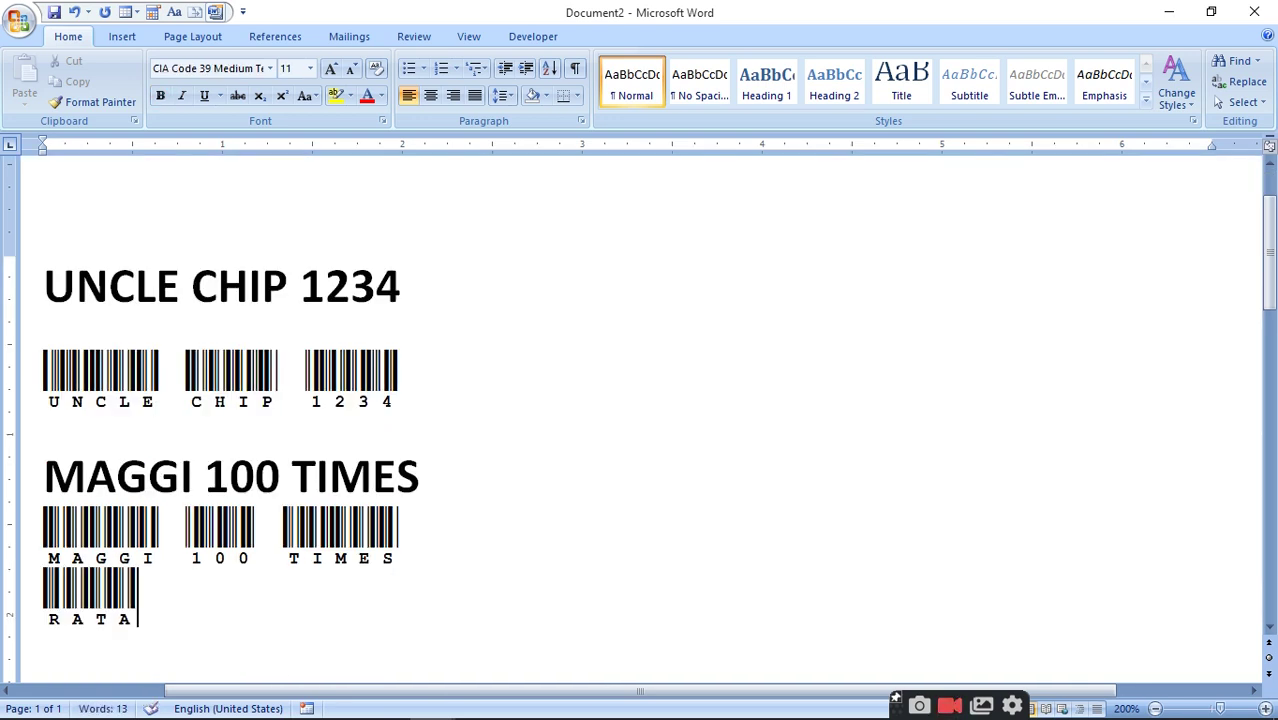
text(N AGARWAL)
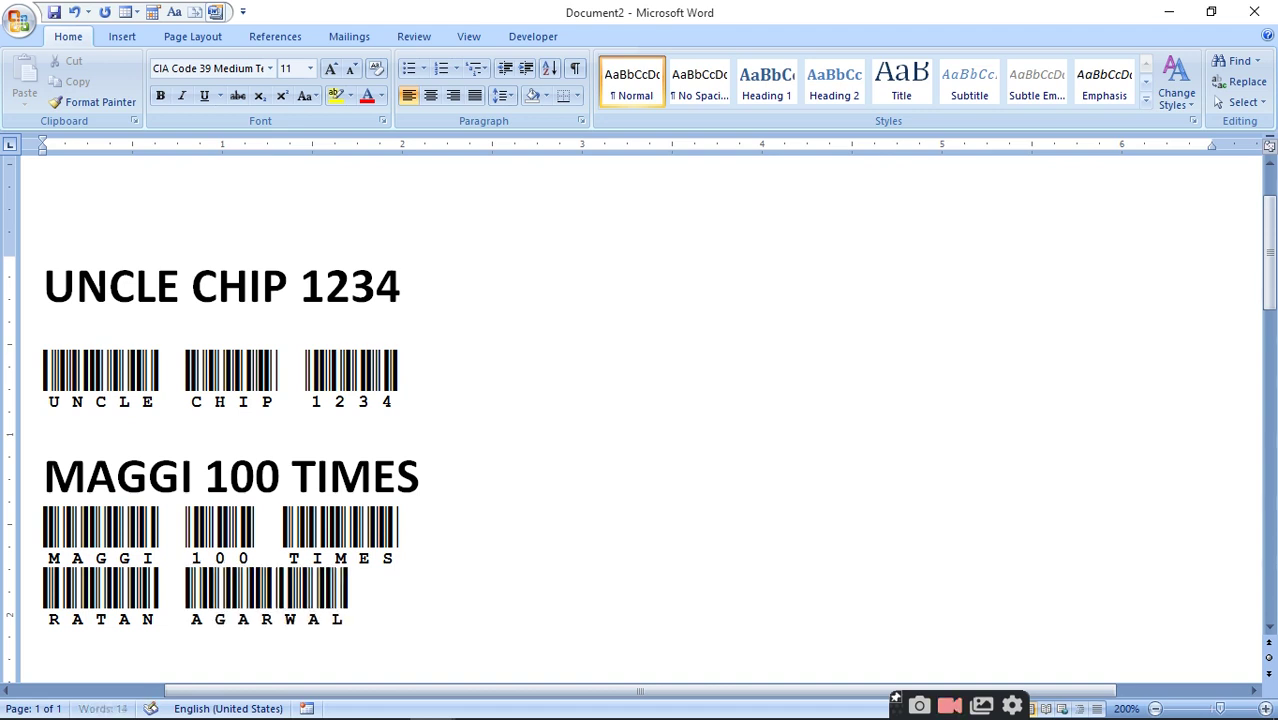
text( 122)
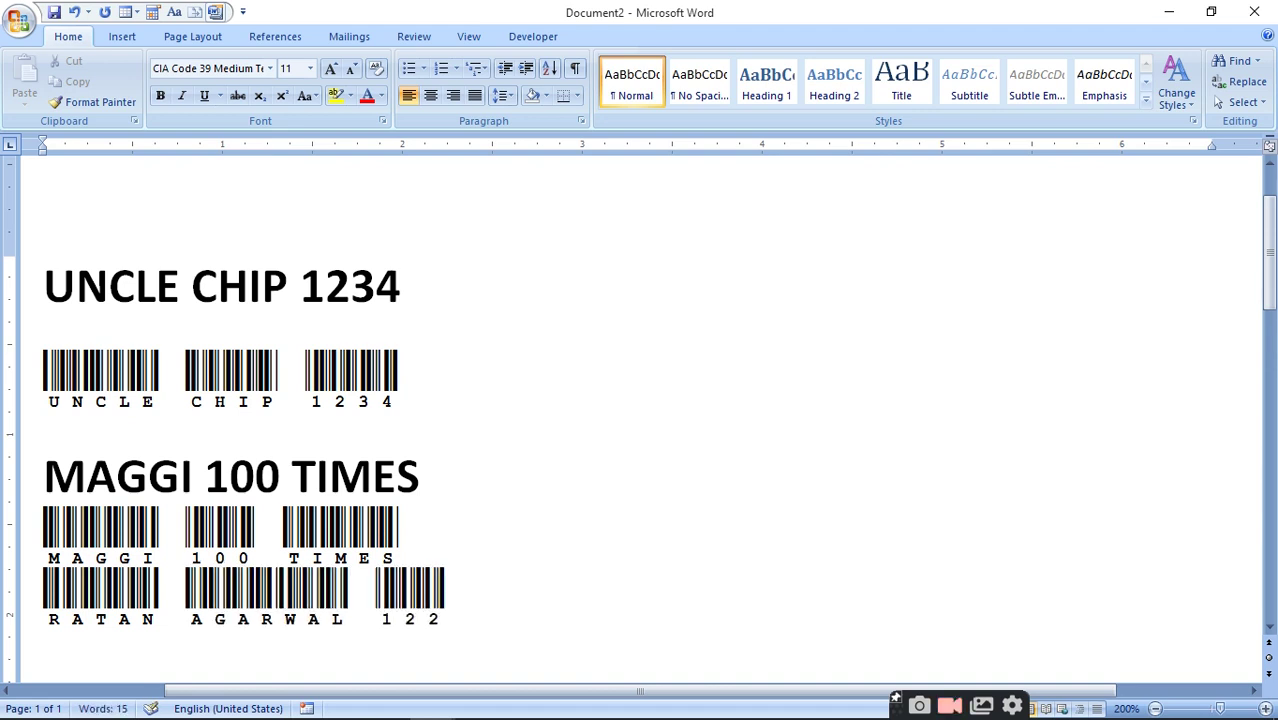
click(478, 515)
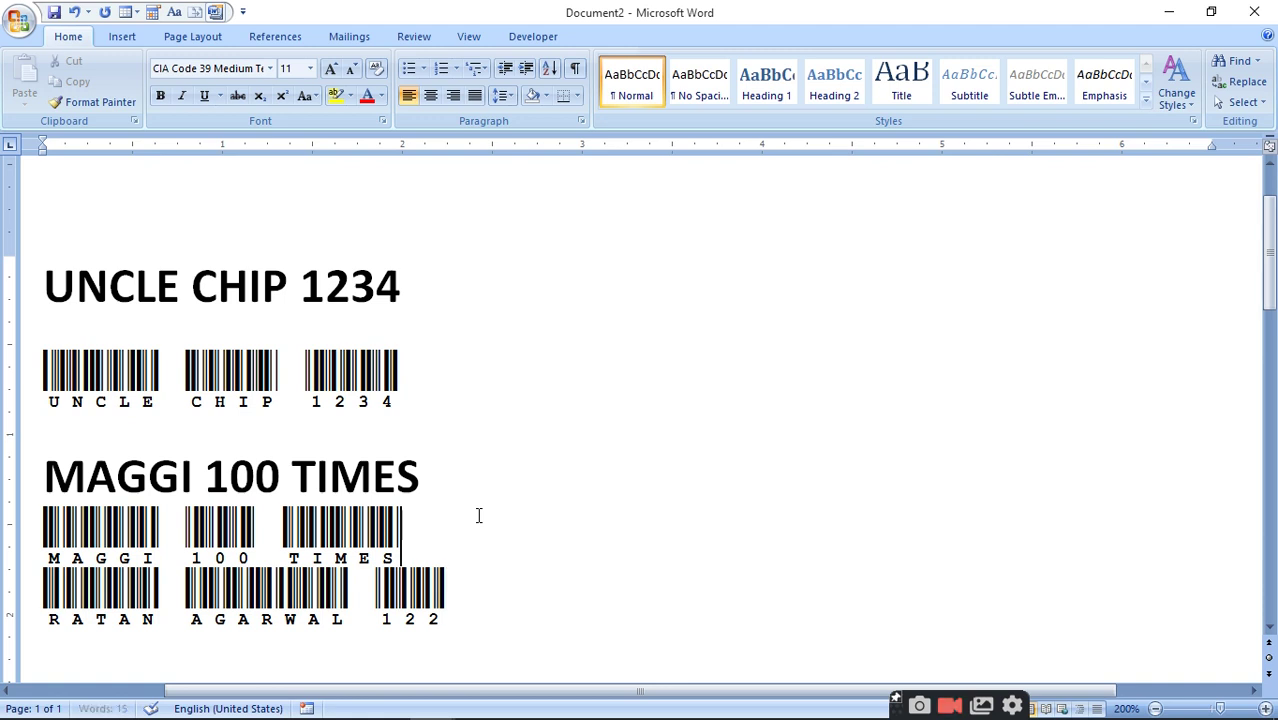
key(Return)
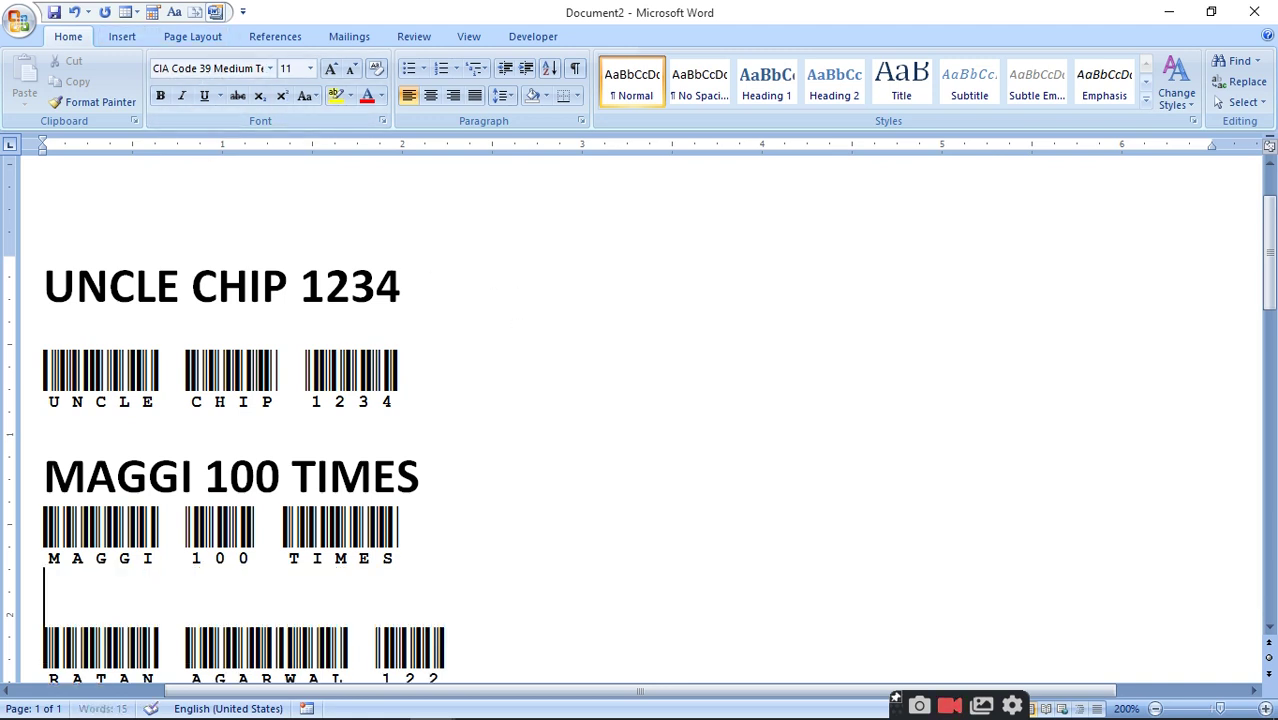
Add a new Title Only slide to the barcode presentation
click(340, 703)
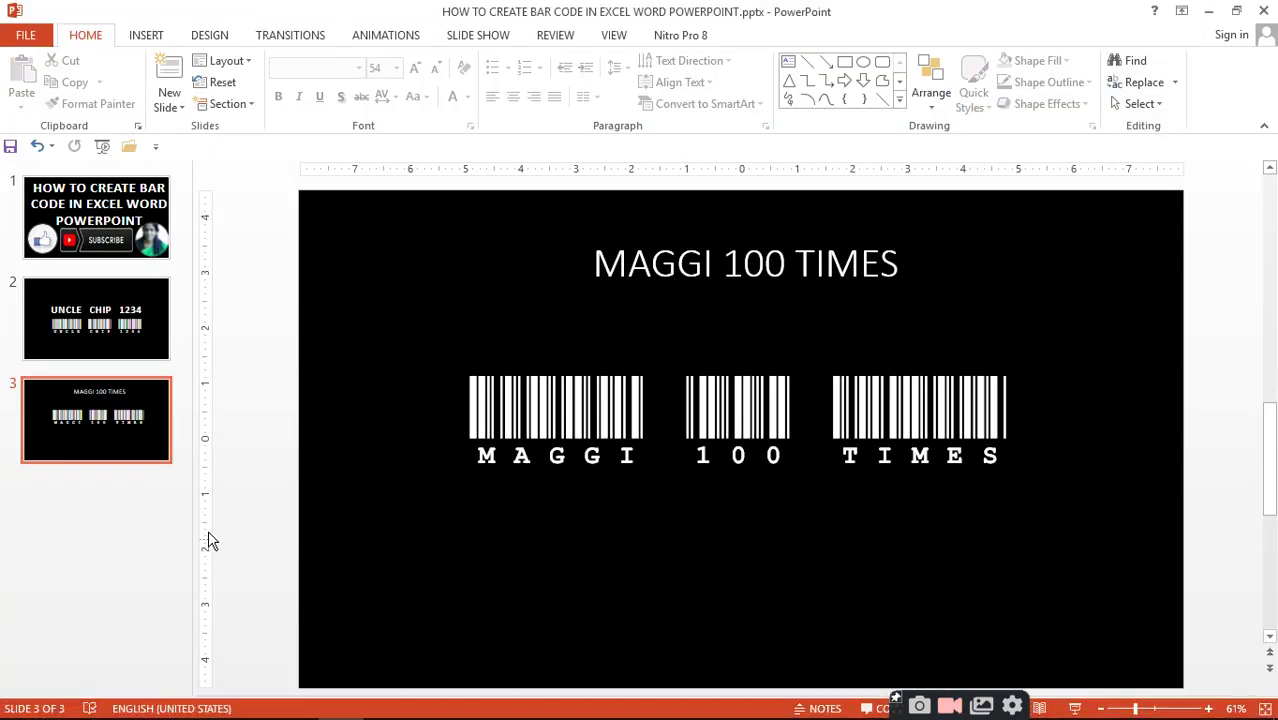
click(163, 97)
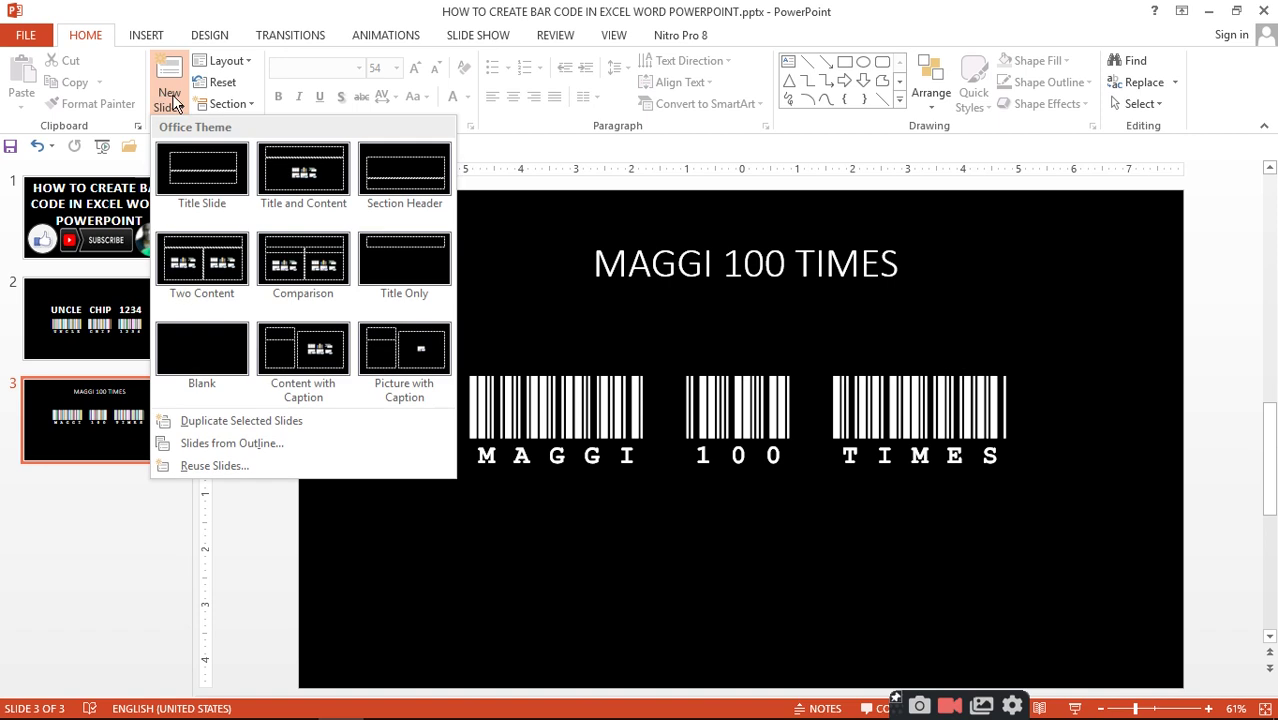
click(406, 260)
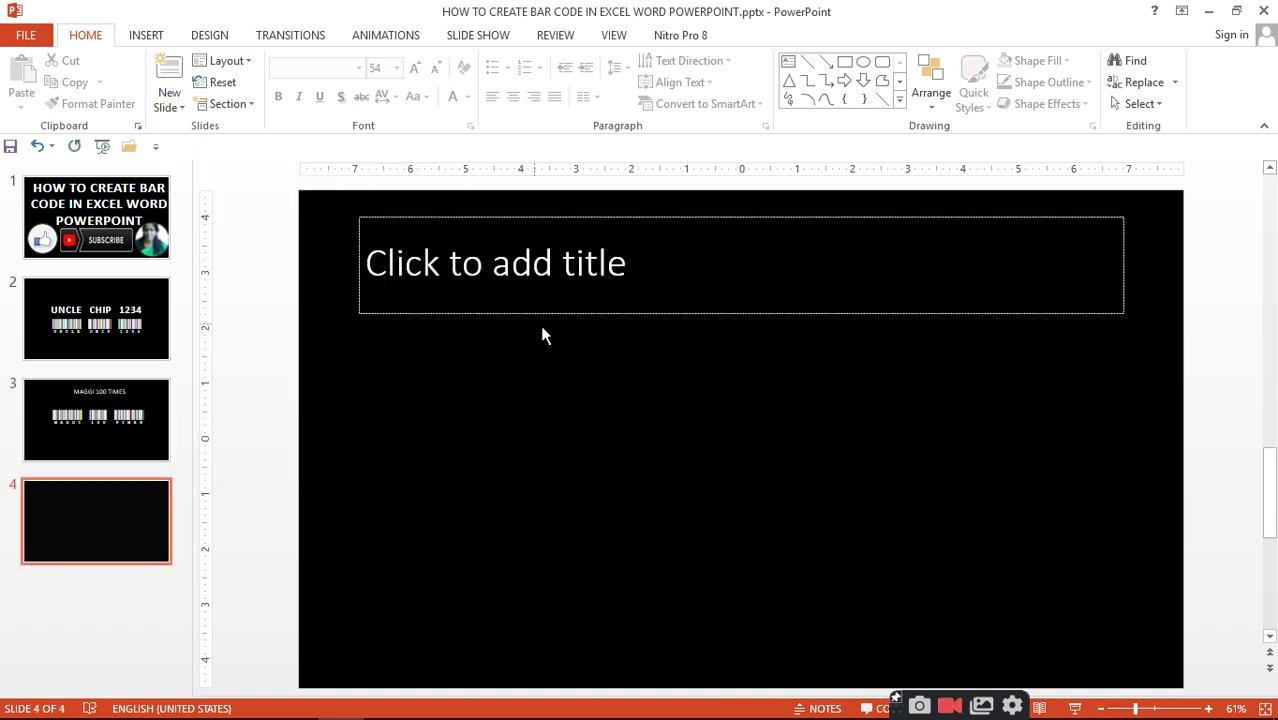
Title the slide with the name followed by 123 #
click(514, 270)
text(RATAN AGARWAL )
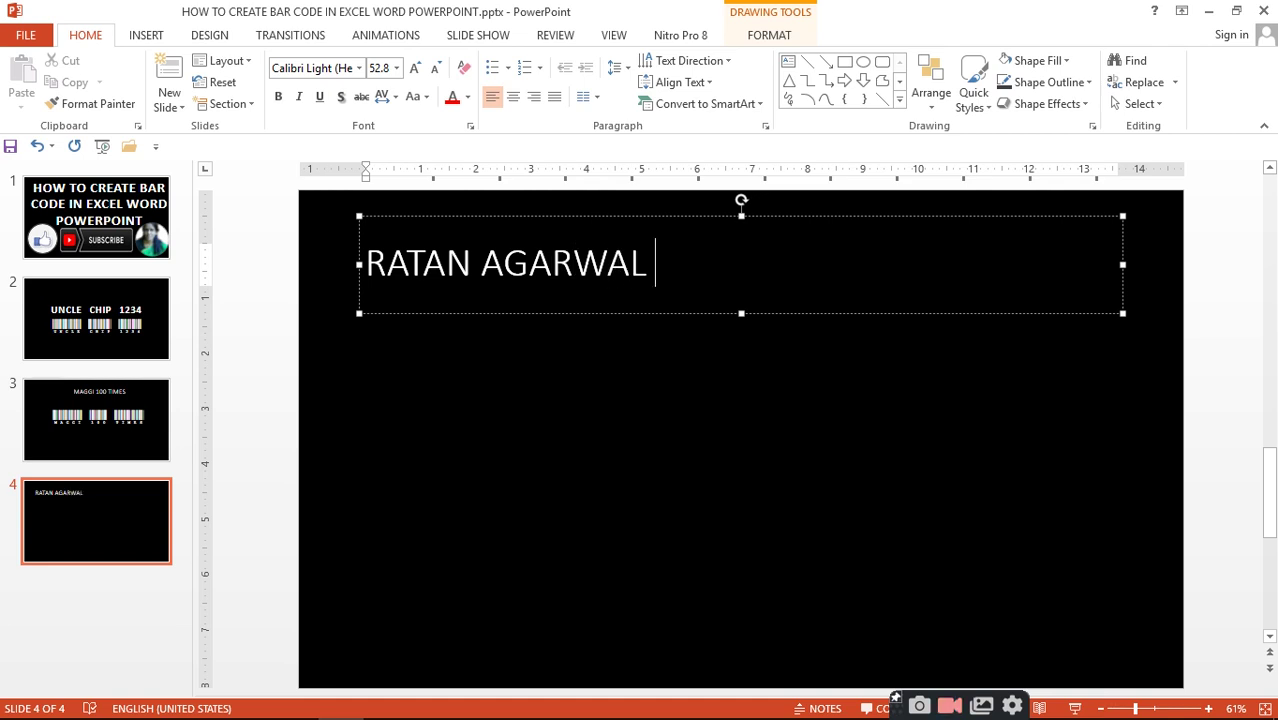
text(122)
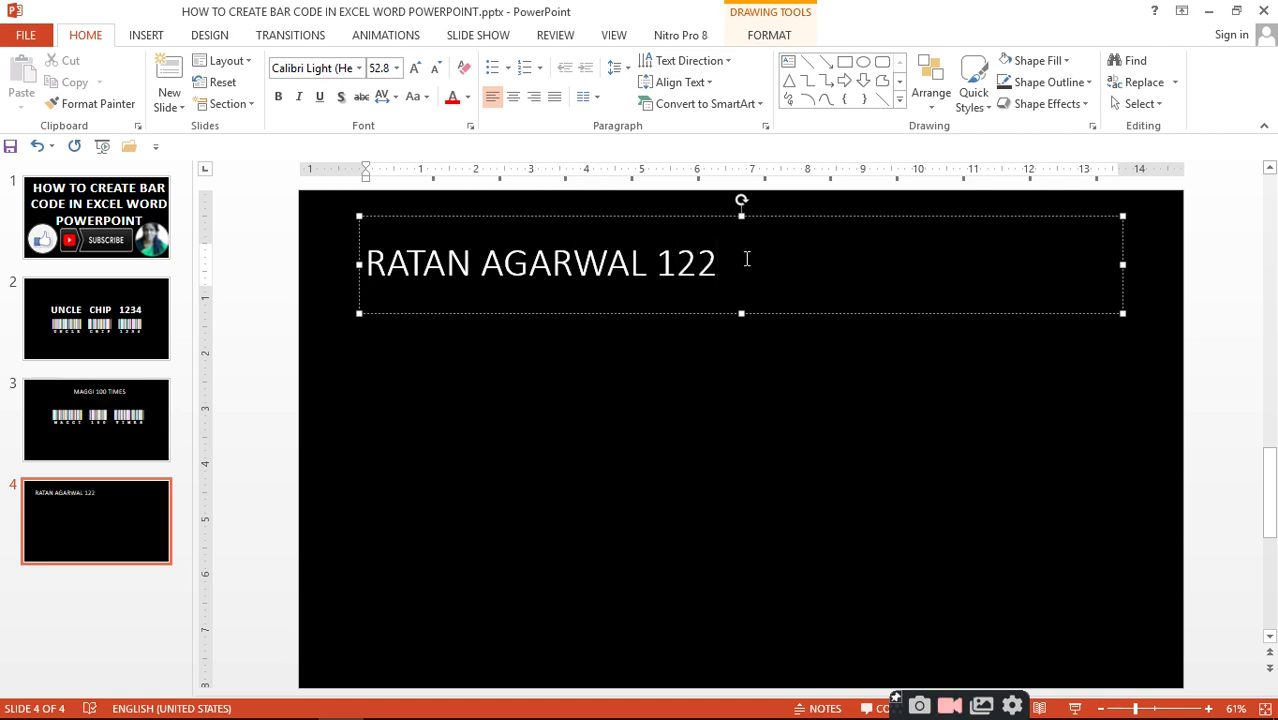
key(BackSpace)
text(2)
key(BackSpace)
text(3)
drag(730, 264, 442, 257)
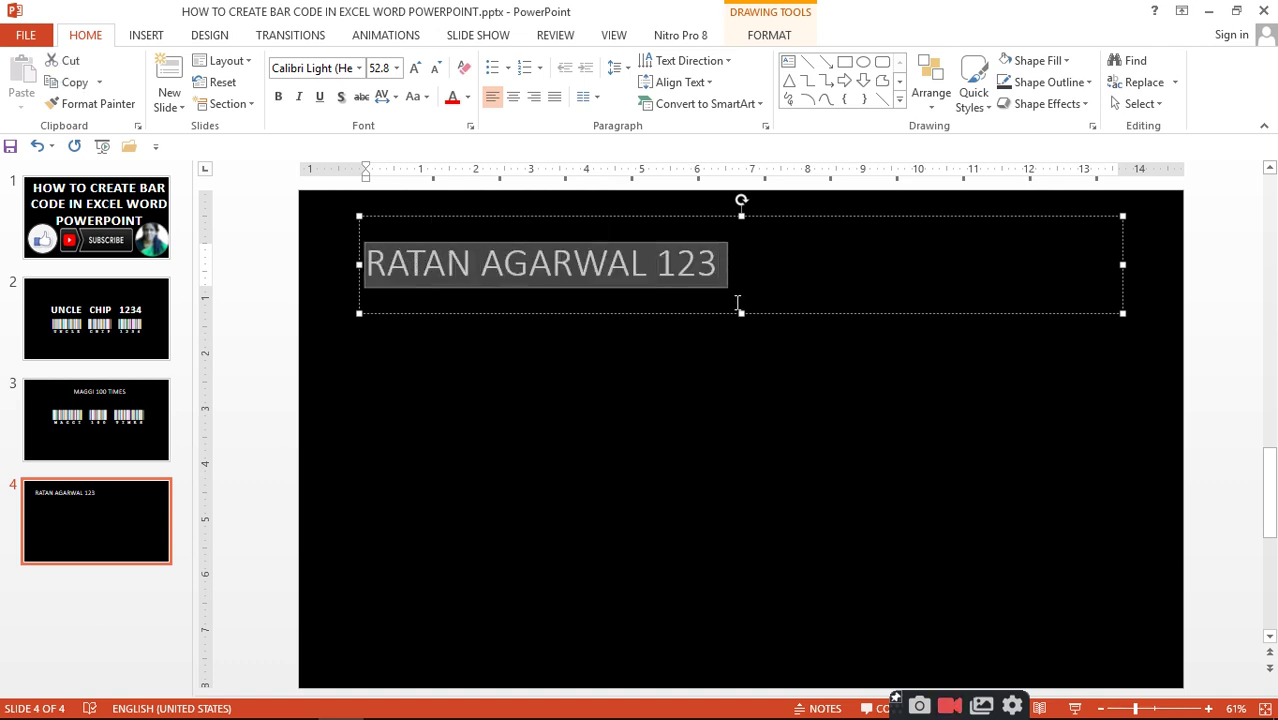
click(733, 258)
text(#)
Paste a copy of the title text onto the middle of the slide
drag(787, 257, 398, 234)
key(ctrl+c)
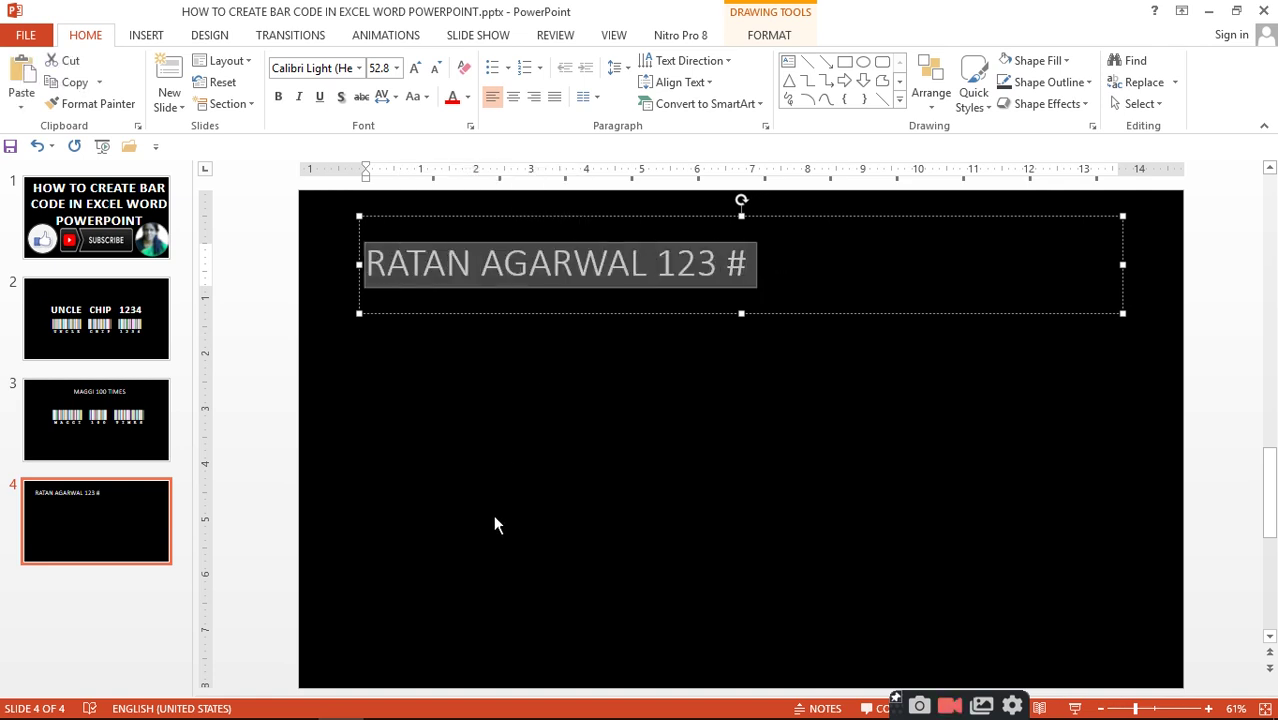
click(494, 517)
key(ctrl+v)
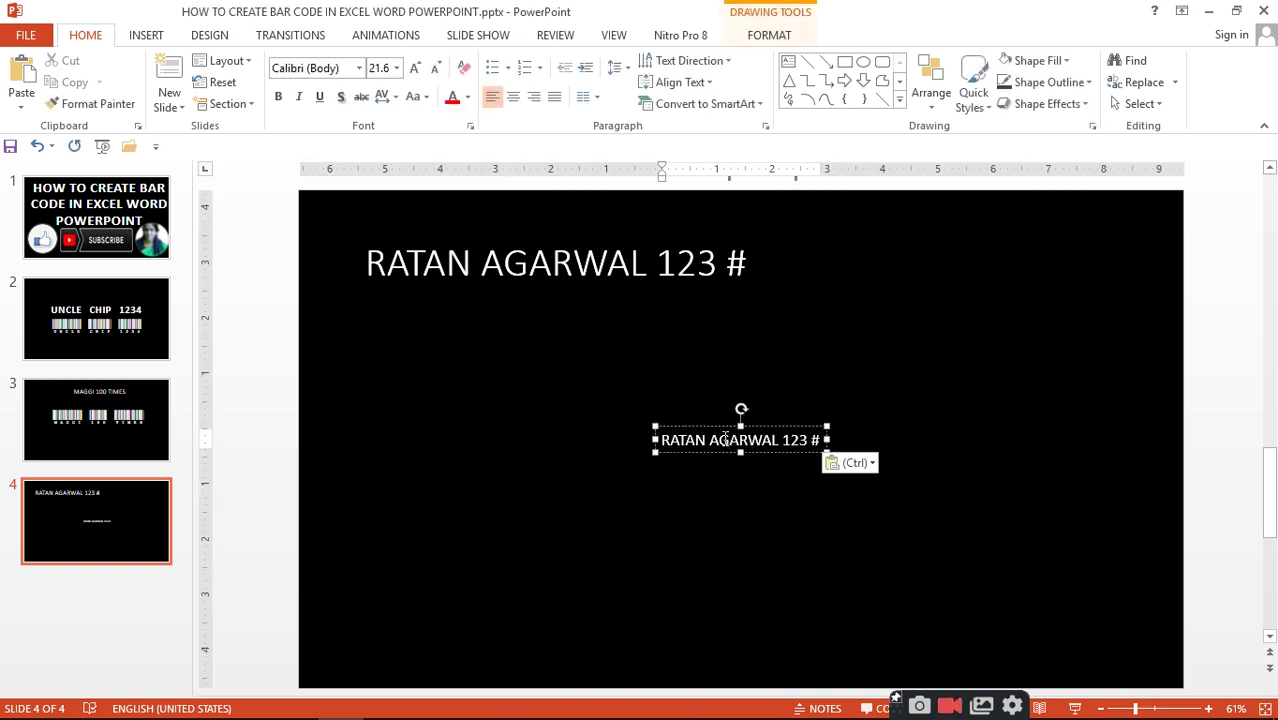
Make the pasted copy of the text bold at 54 pt
triple_click(725, 438)
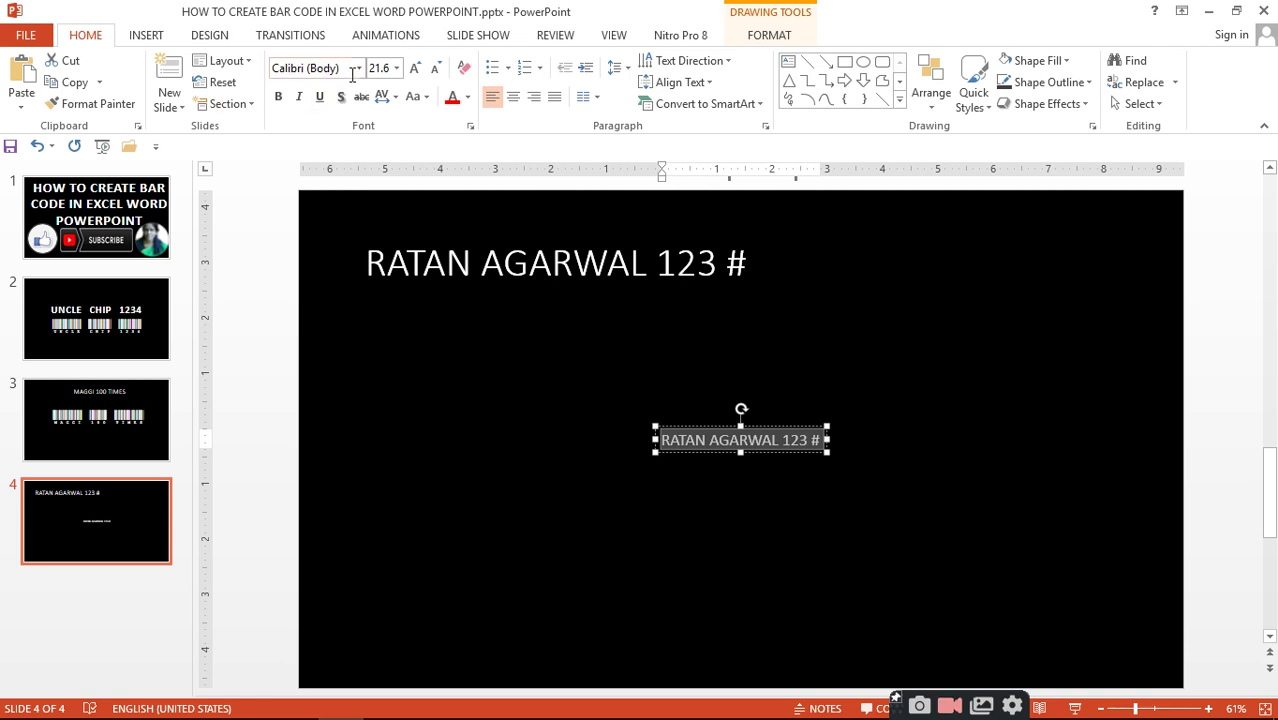
click(279, 98)
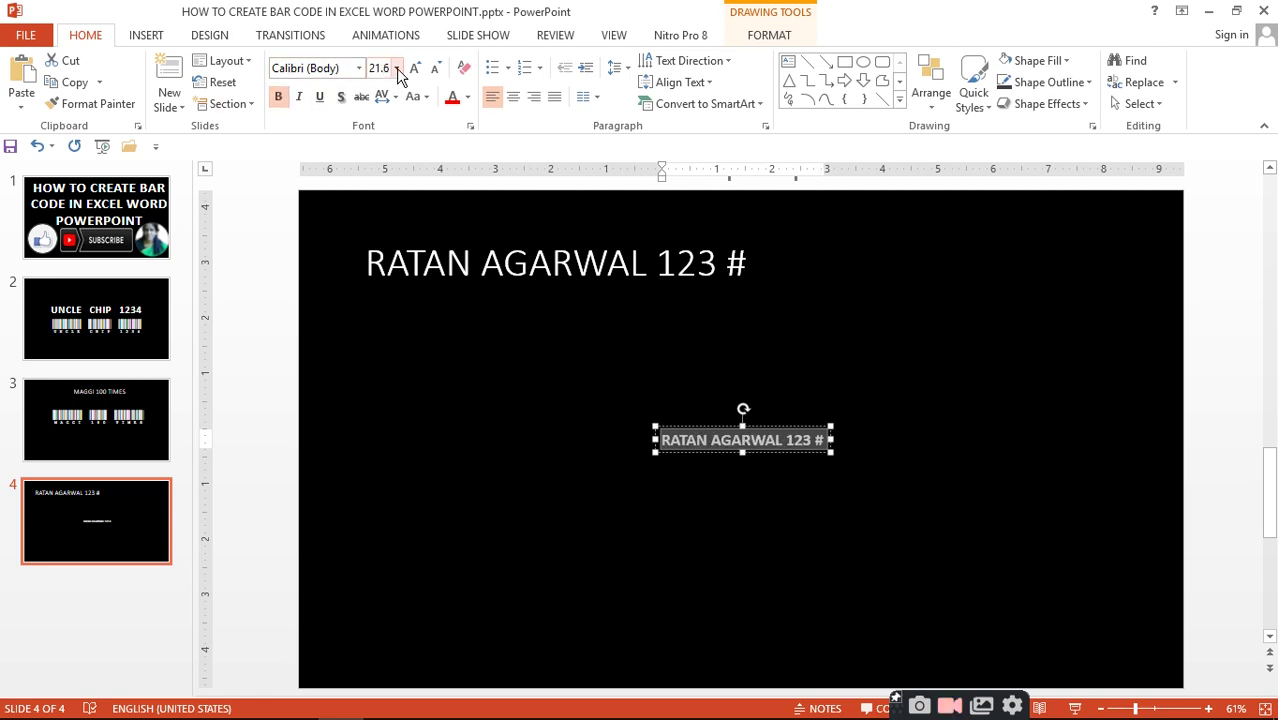
click(397, 68)
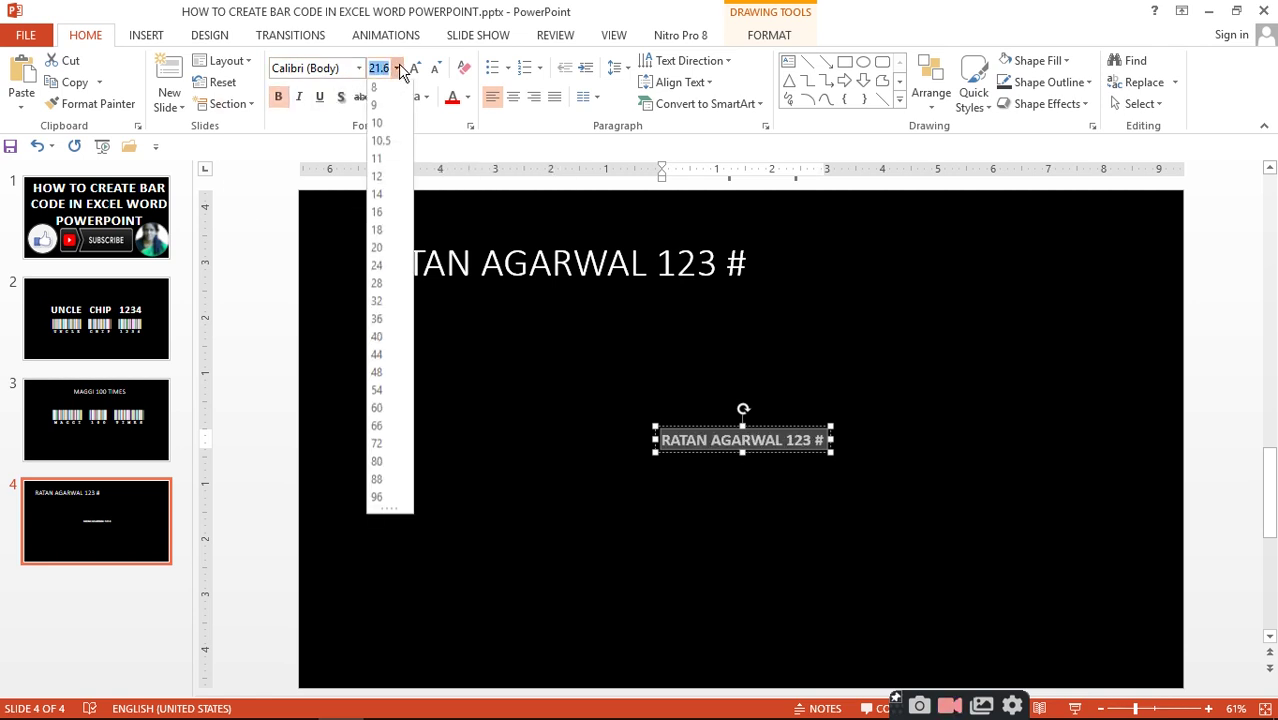
click(377, 393)
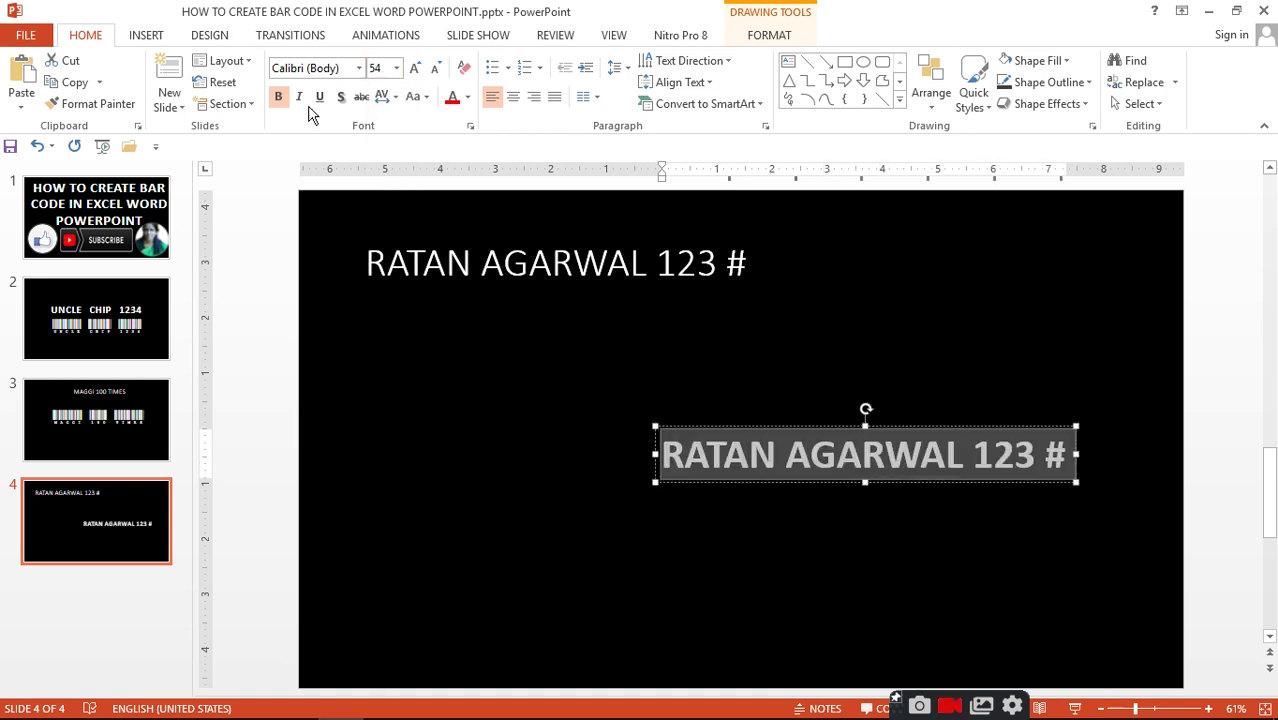
Change the copied text's font to the recently used CIA Code 39 barcode font
click(349, 68)
key(Home)
text(CIA)
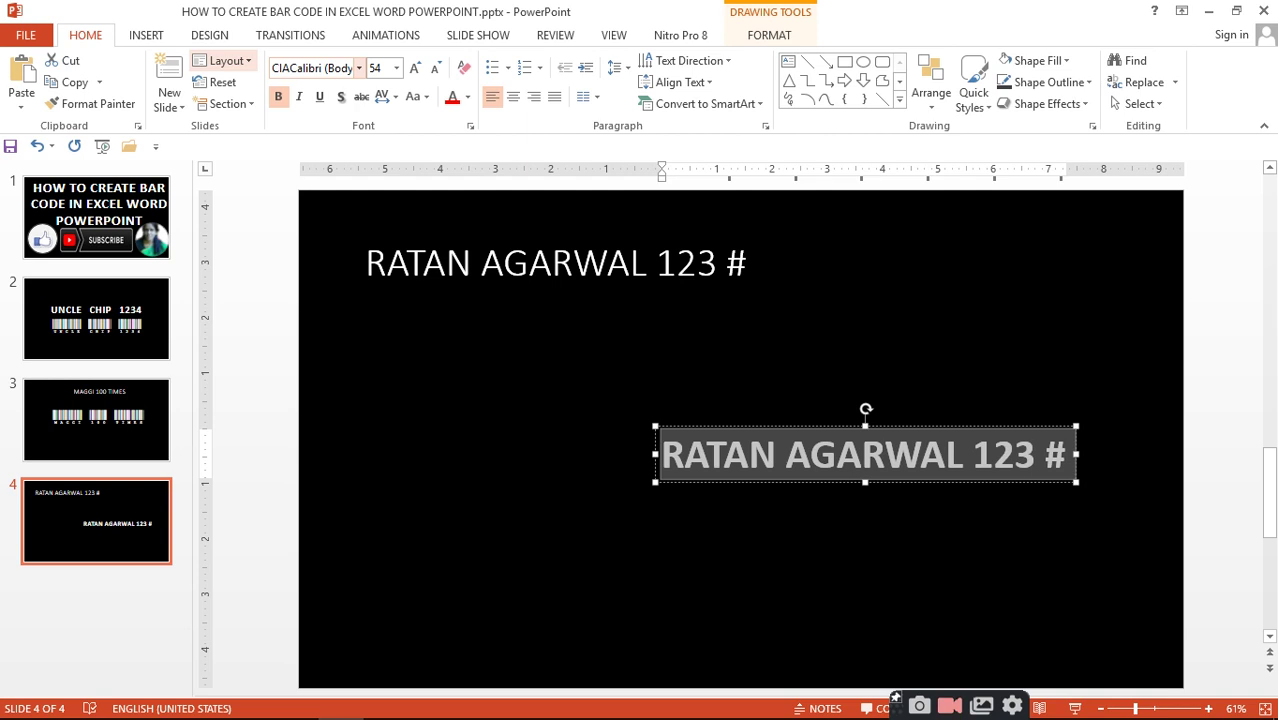
key(End)
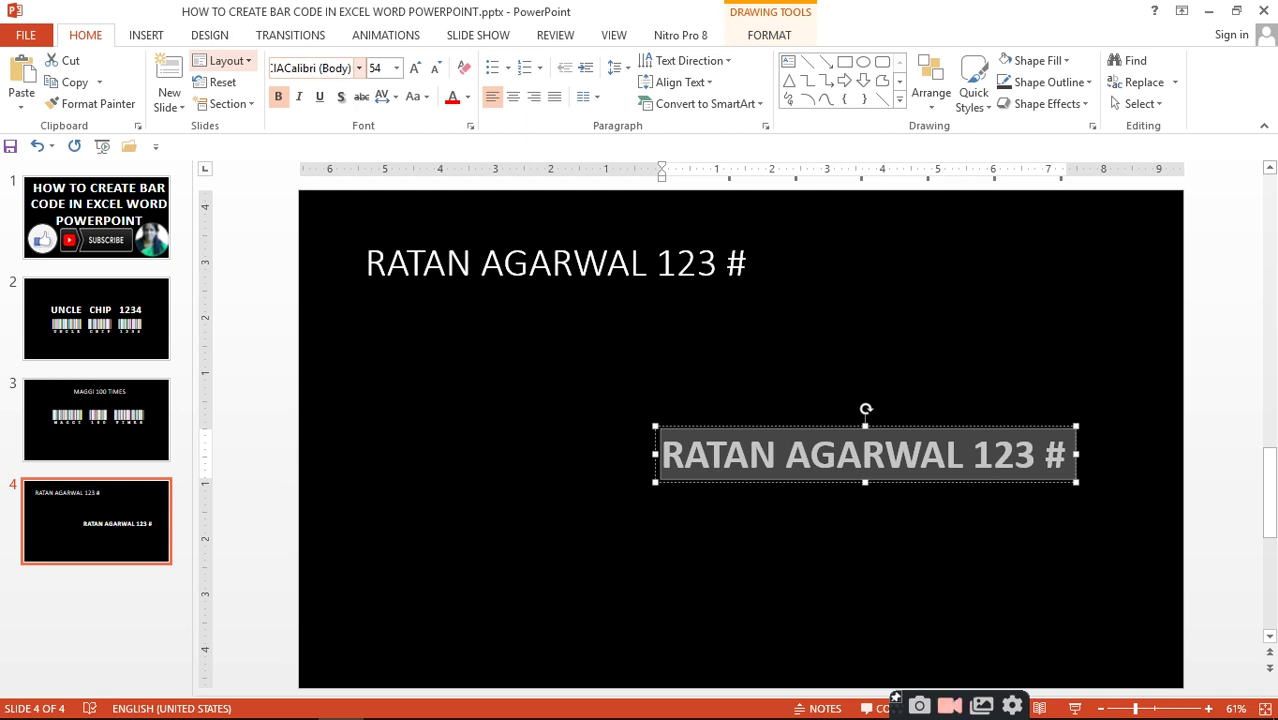
key(Home)
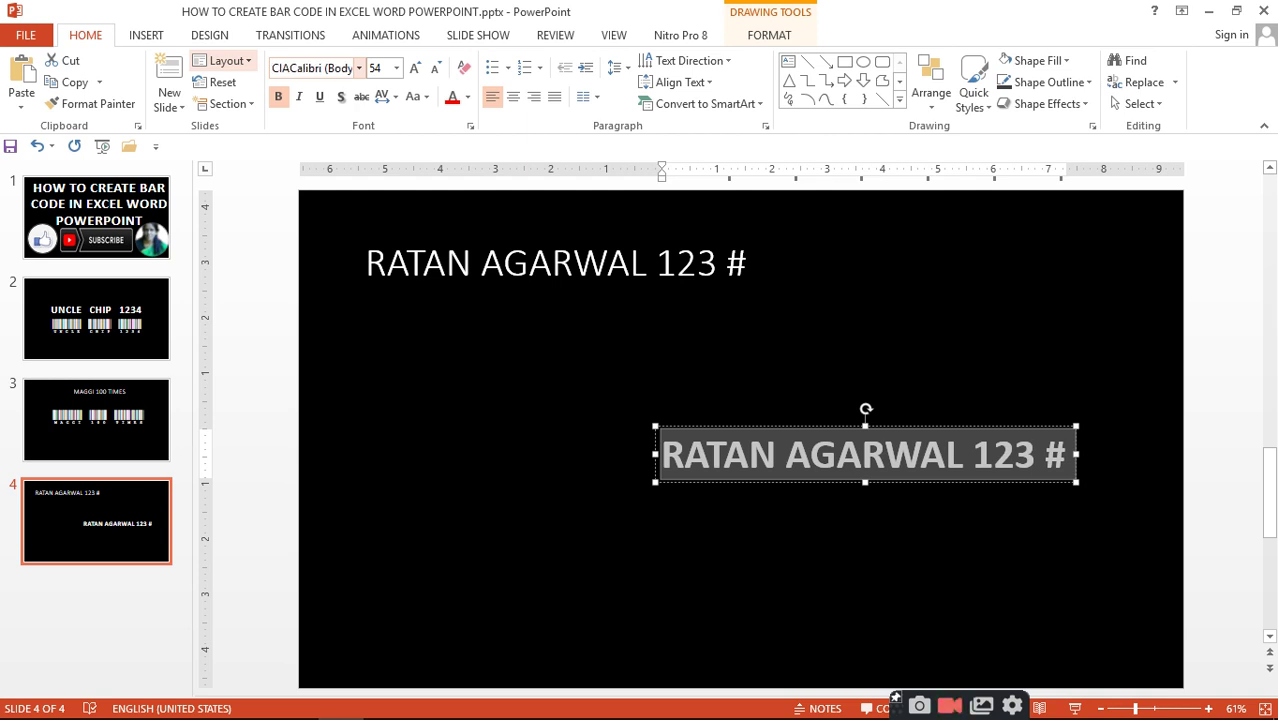
key(Return)
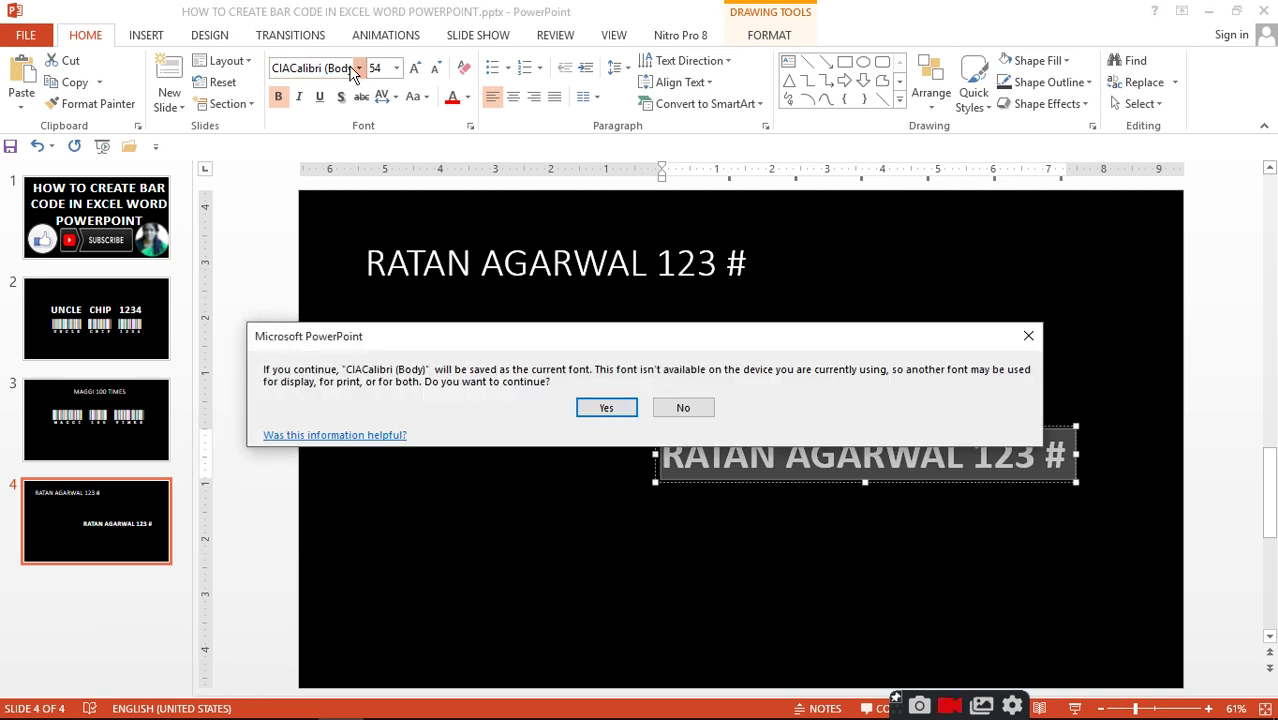
click(682, 407)
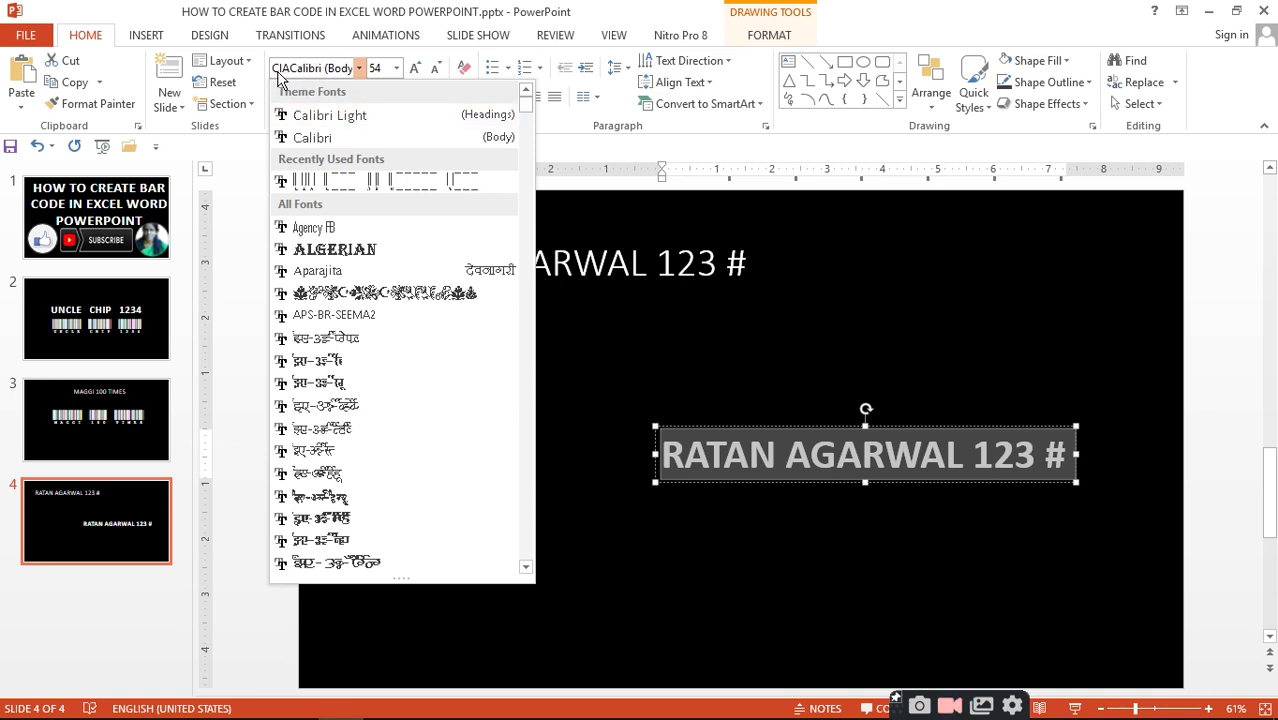
click(589, 409)
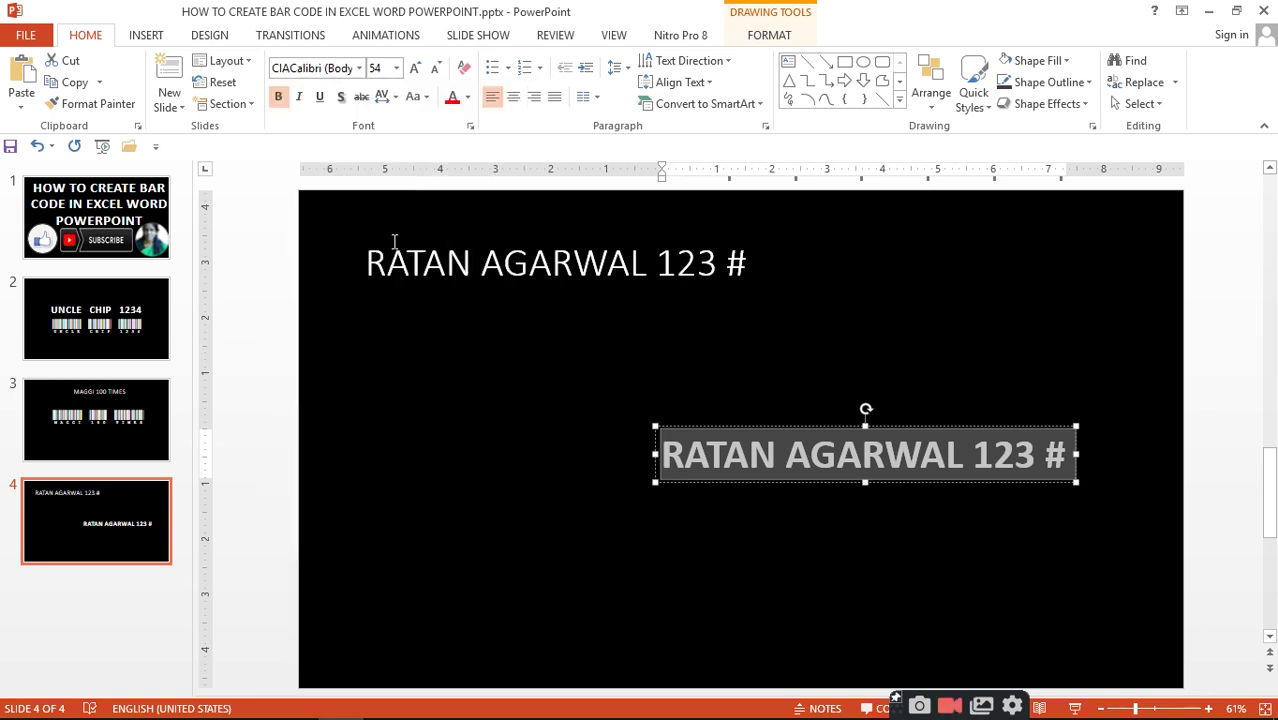
click(359, 68)
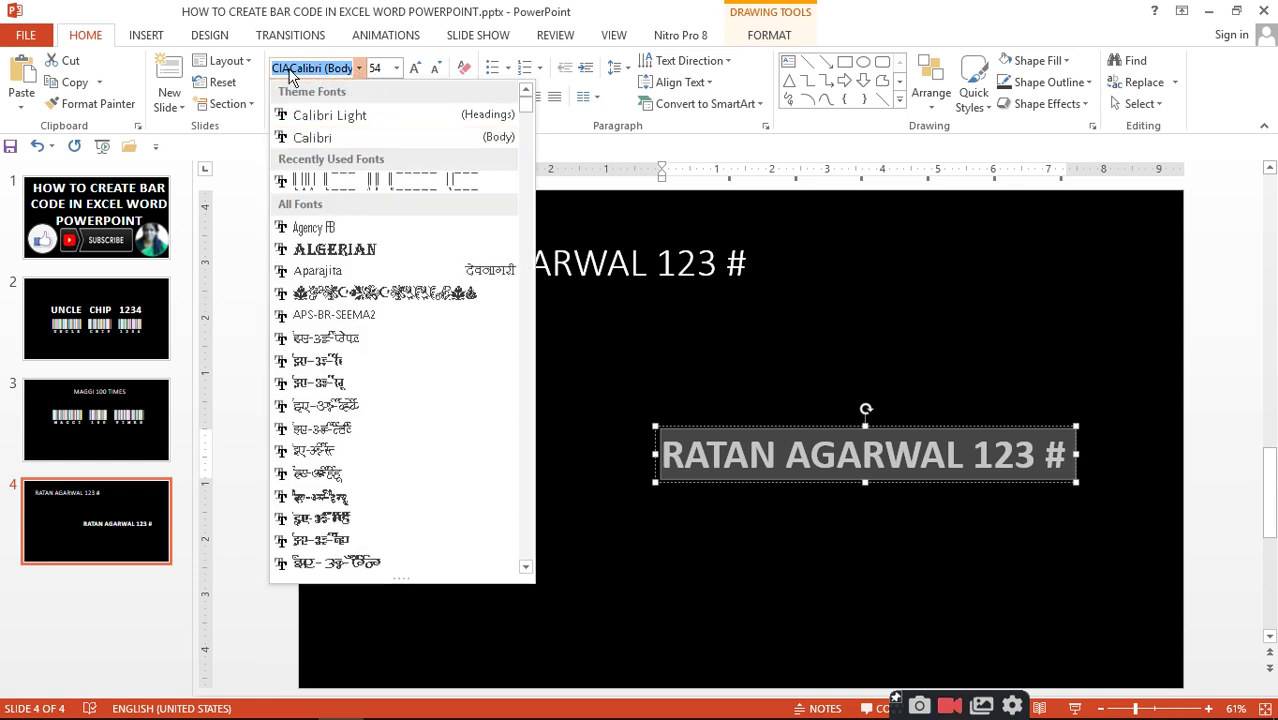
key(Down)
key(Down)
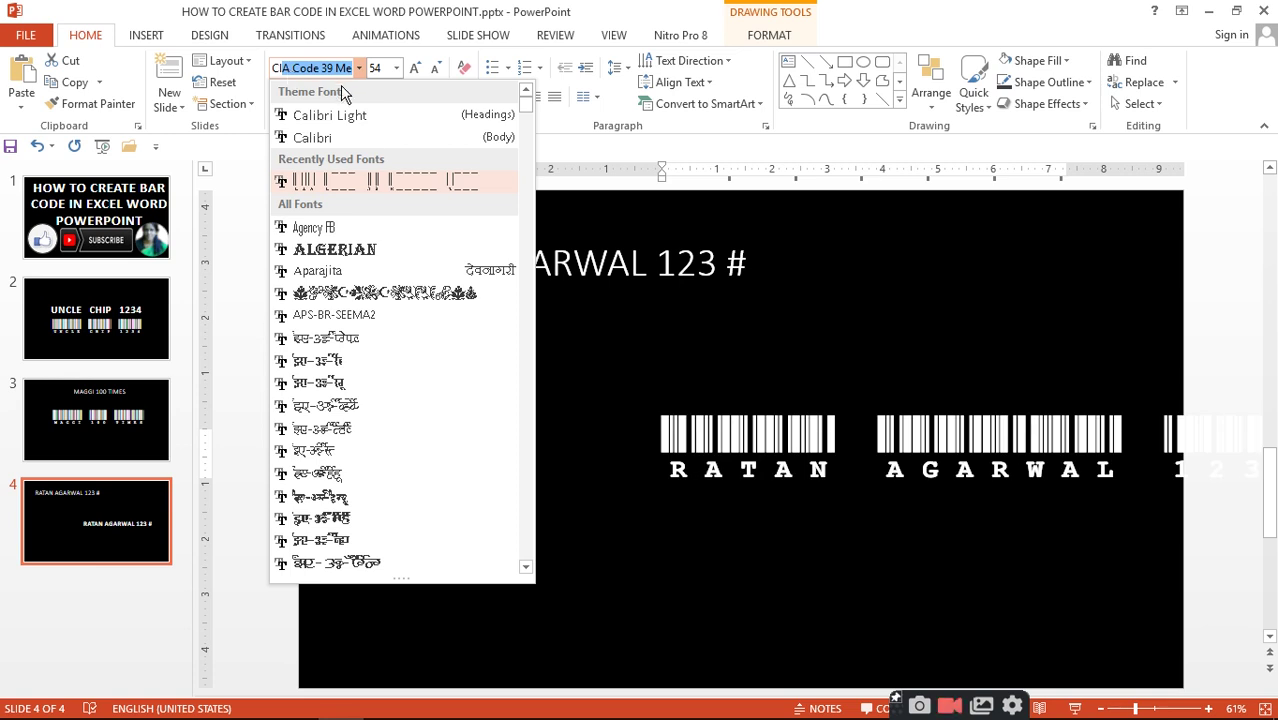
key(Return)
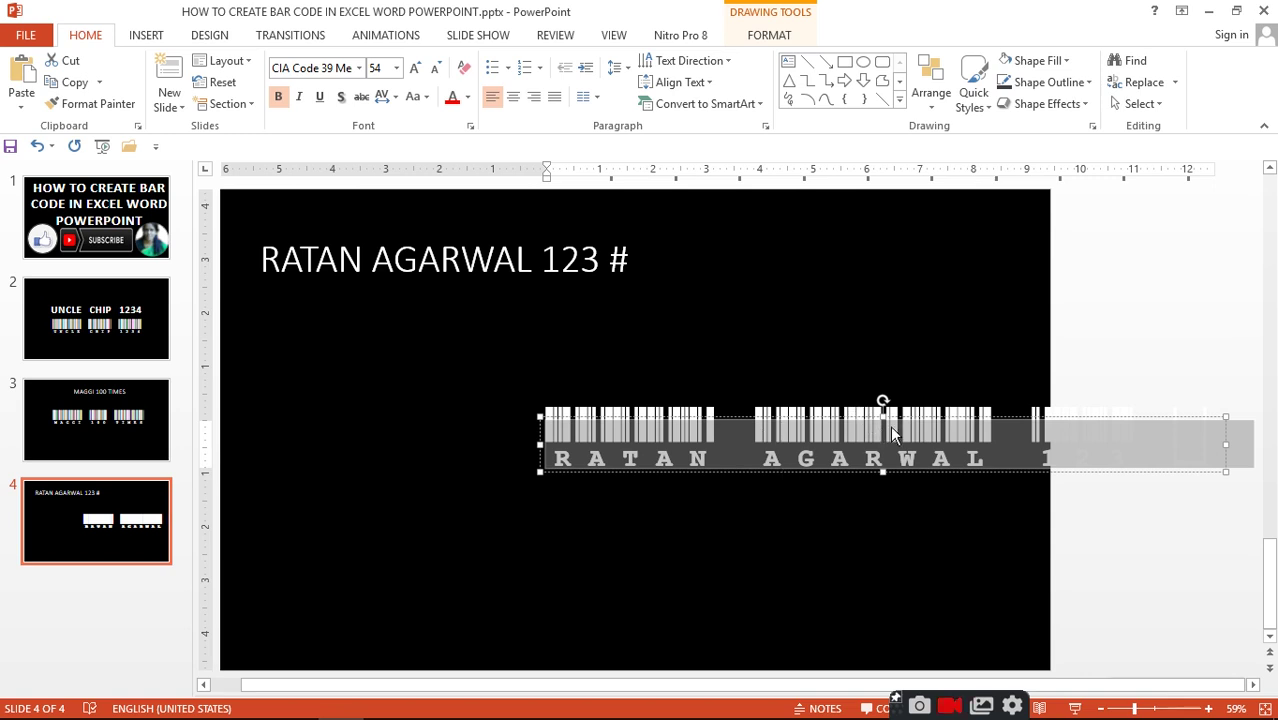
Move the barcode back onto slide 4 and delete the trailing # from the heading and barcode
drag(908, 418, 670, 442)
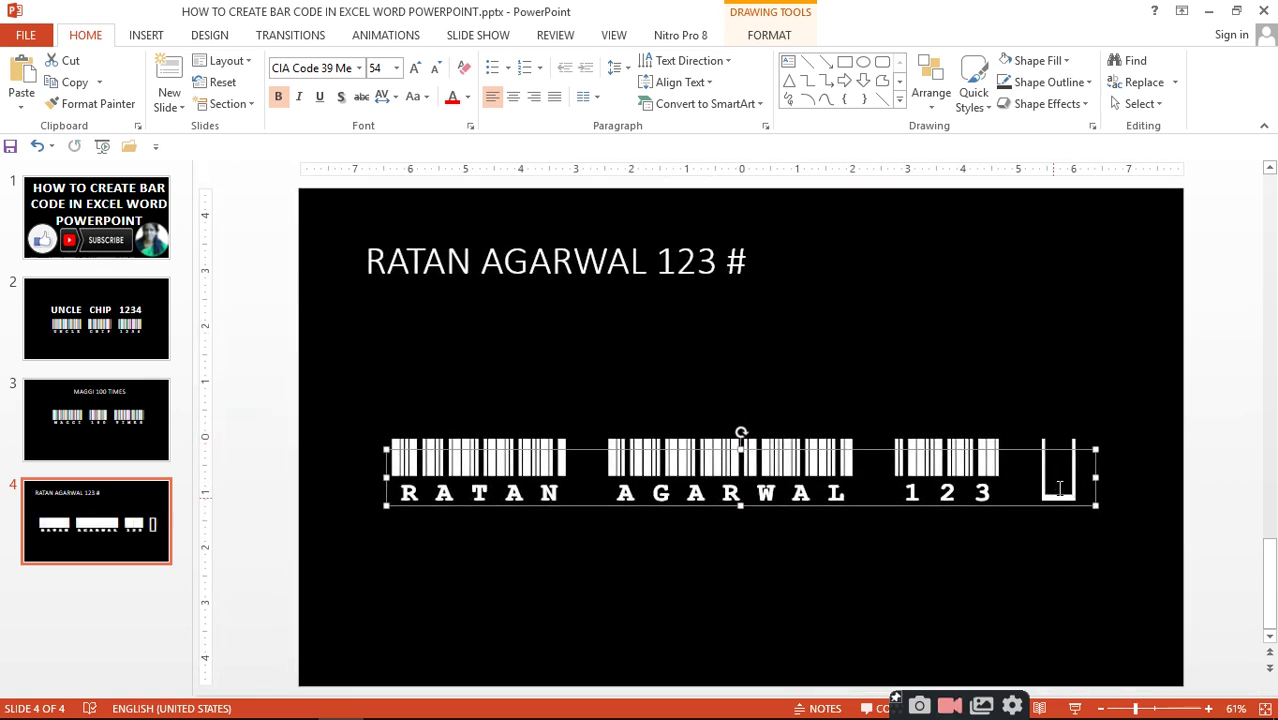
mouse_move(741, 444)
mouse_down()
mouse_move(741, 414)
mouse_move(741, 444)
mouse_up()
click(728, 261)
key(Delete)
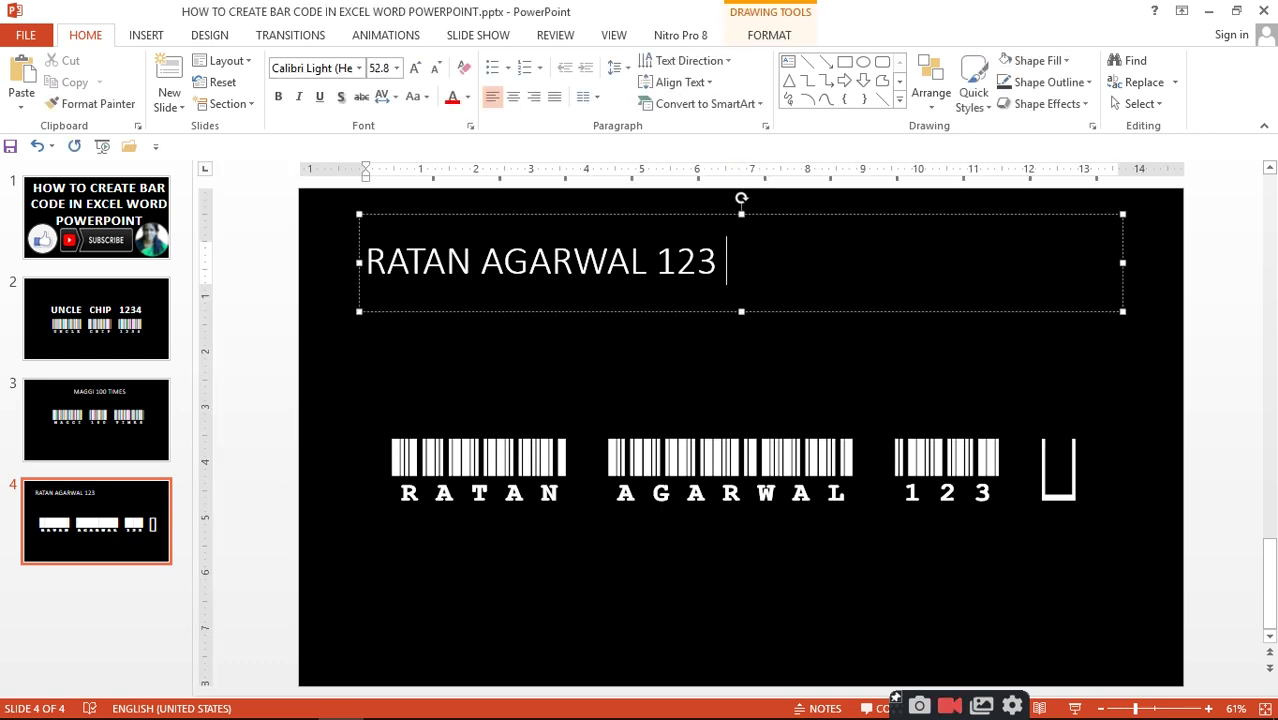
click(1047, 460)
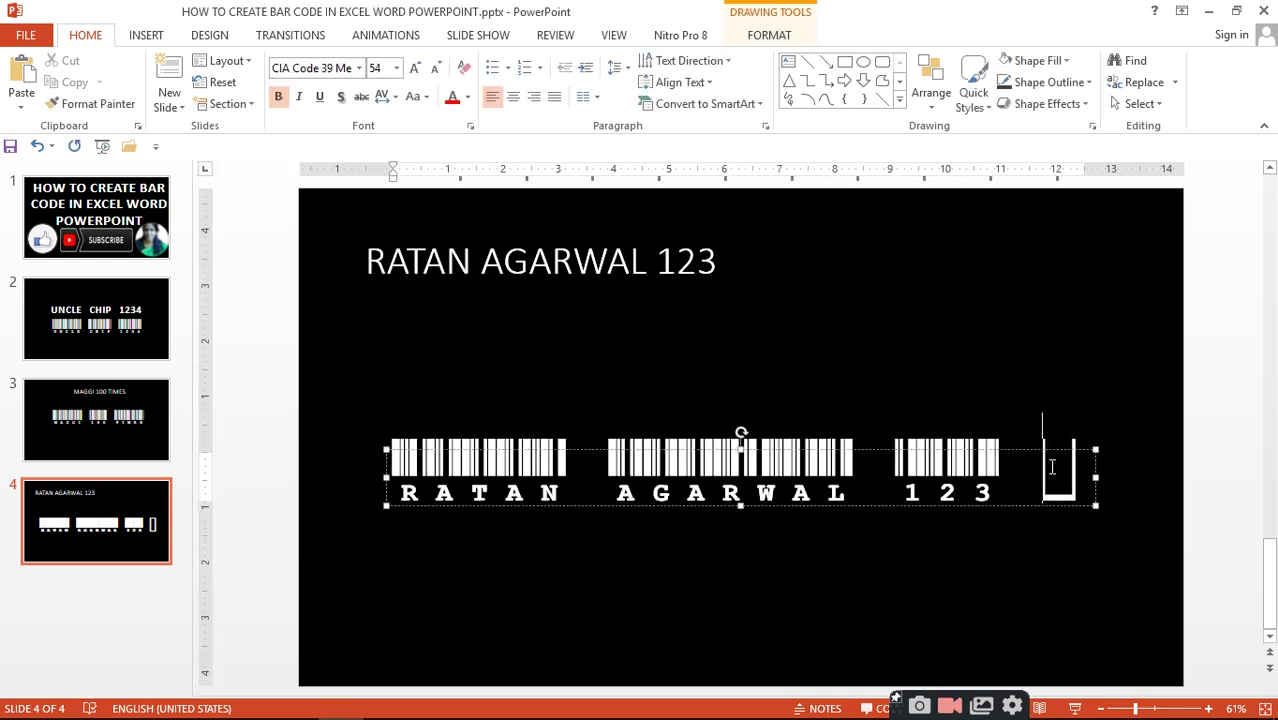
key(Delete)
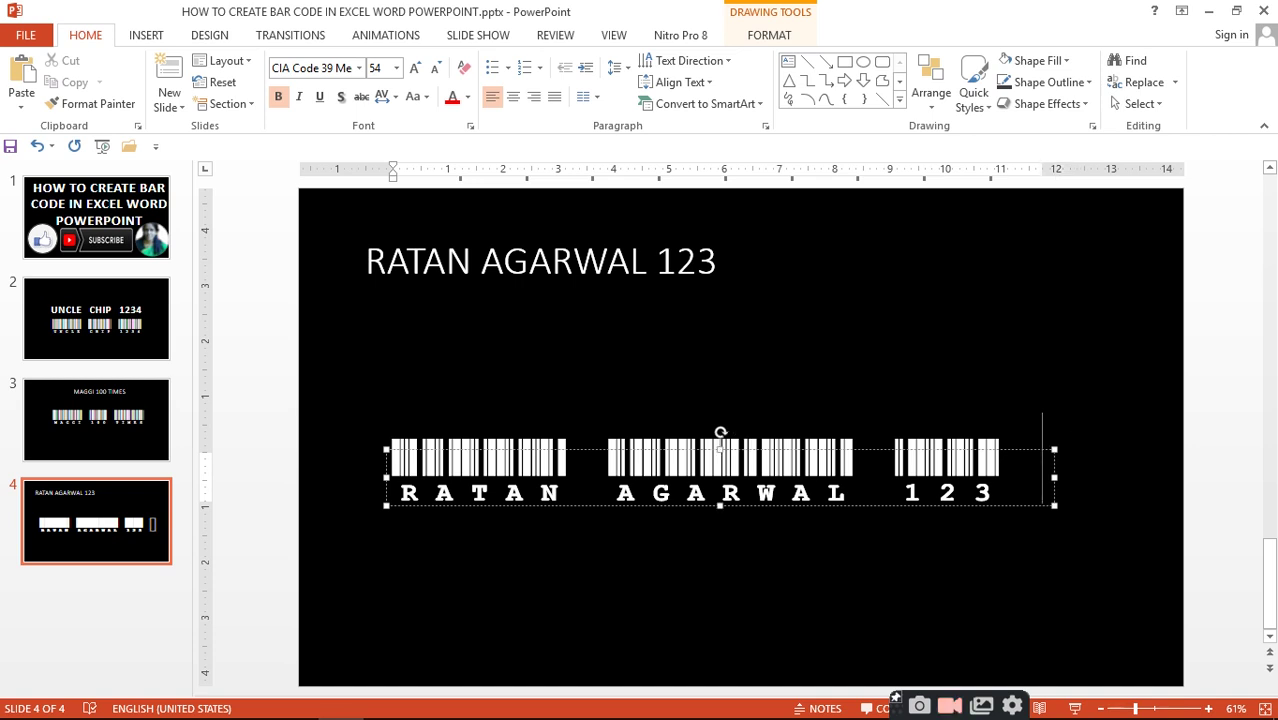
click(701, 652)
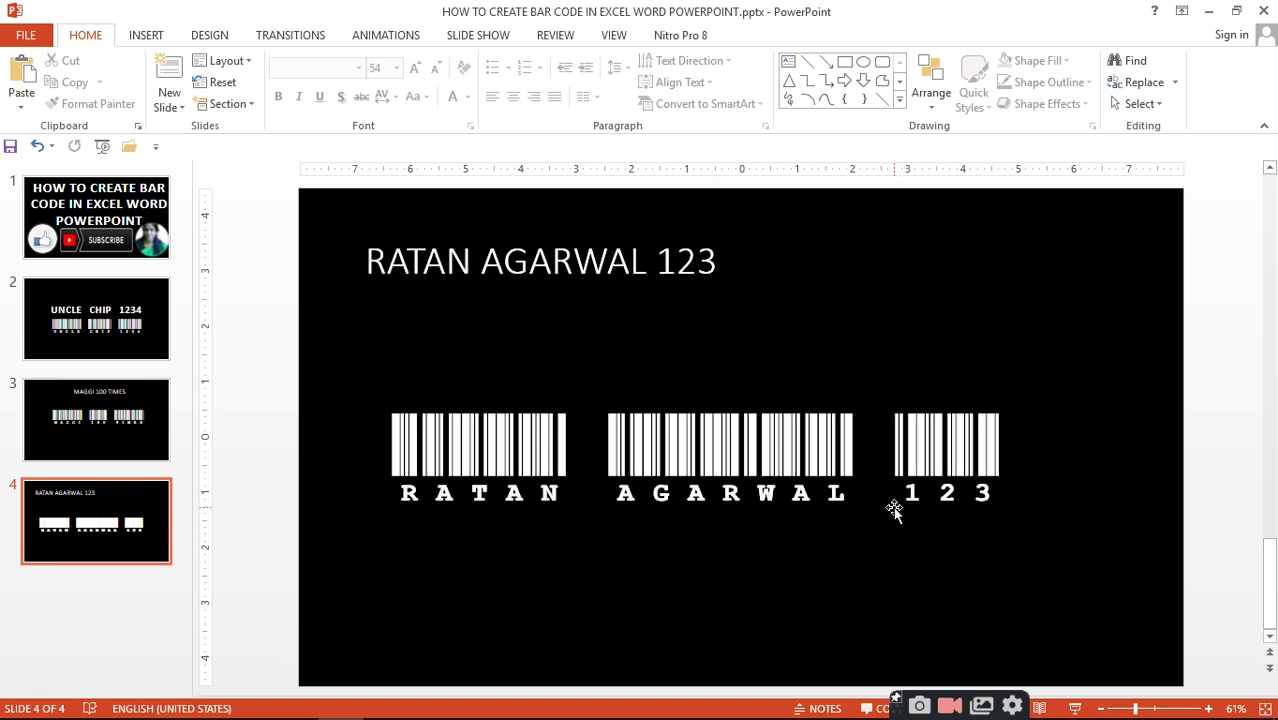
Center the slide 4 heading and move it down to sit just above the barcode
click(563, 254)
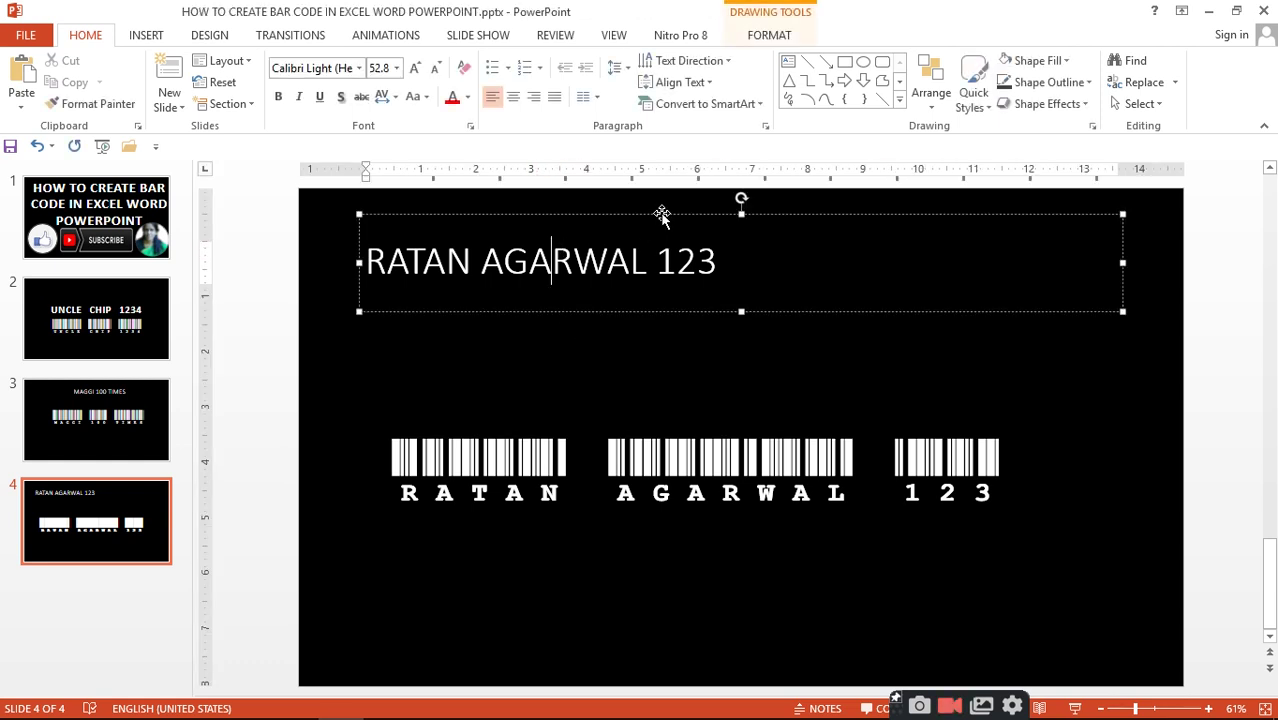
click(513, 96)
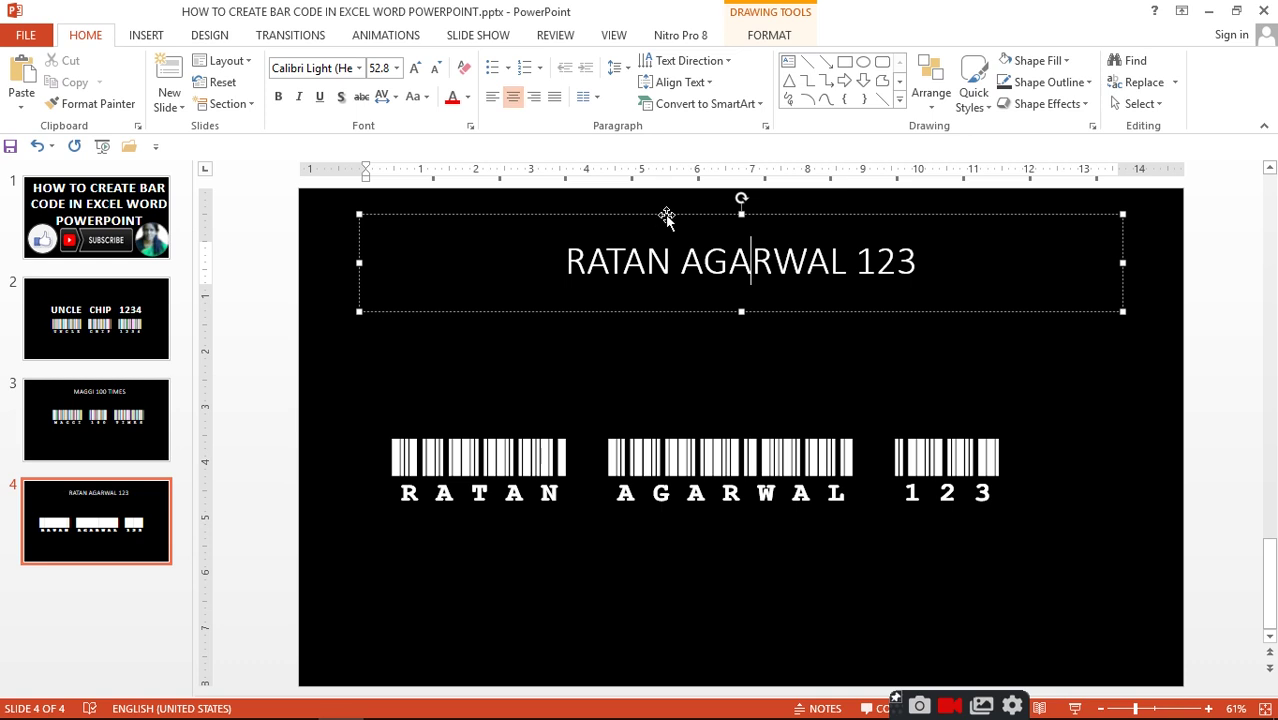
mouse_move(776, 212)
mouse_down()
mouse_move(731, 330)
mouse_move(762, 326)
mouse_up()
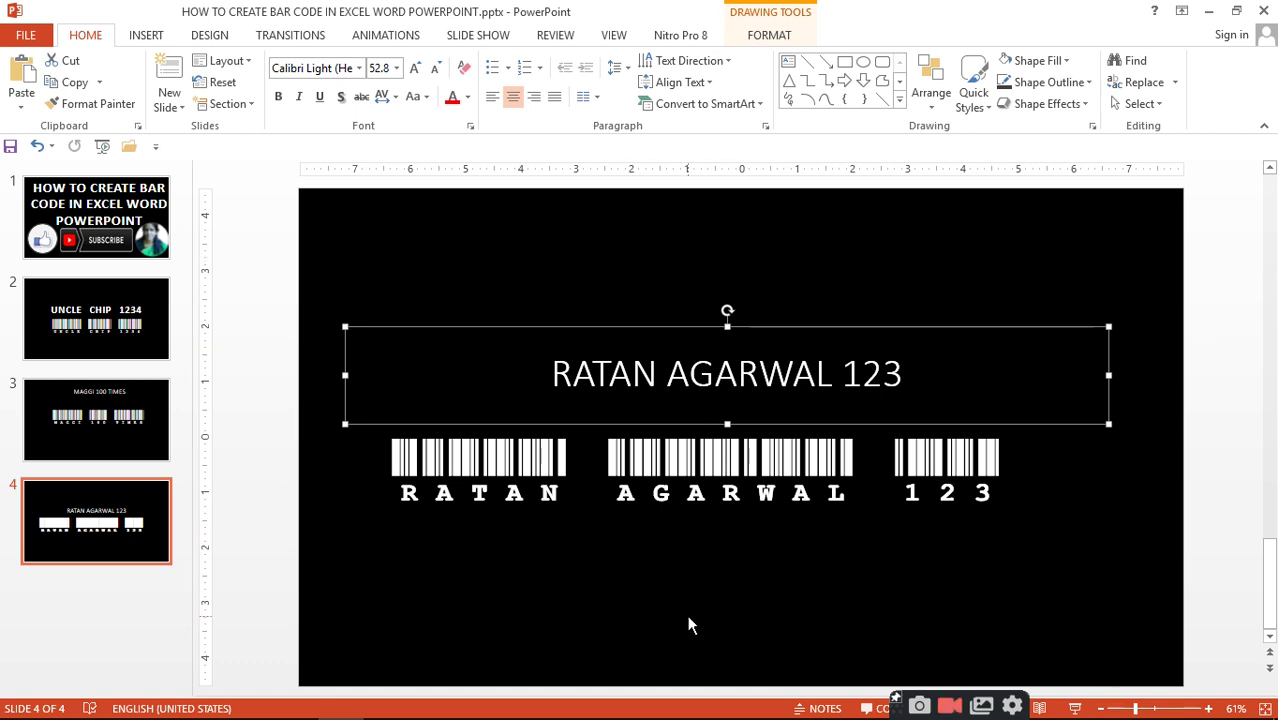
click(720, 624)
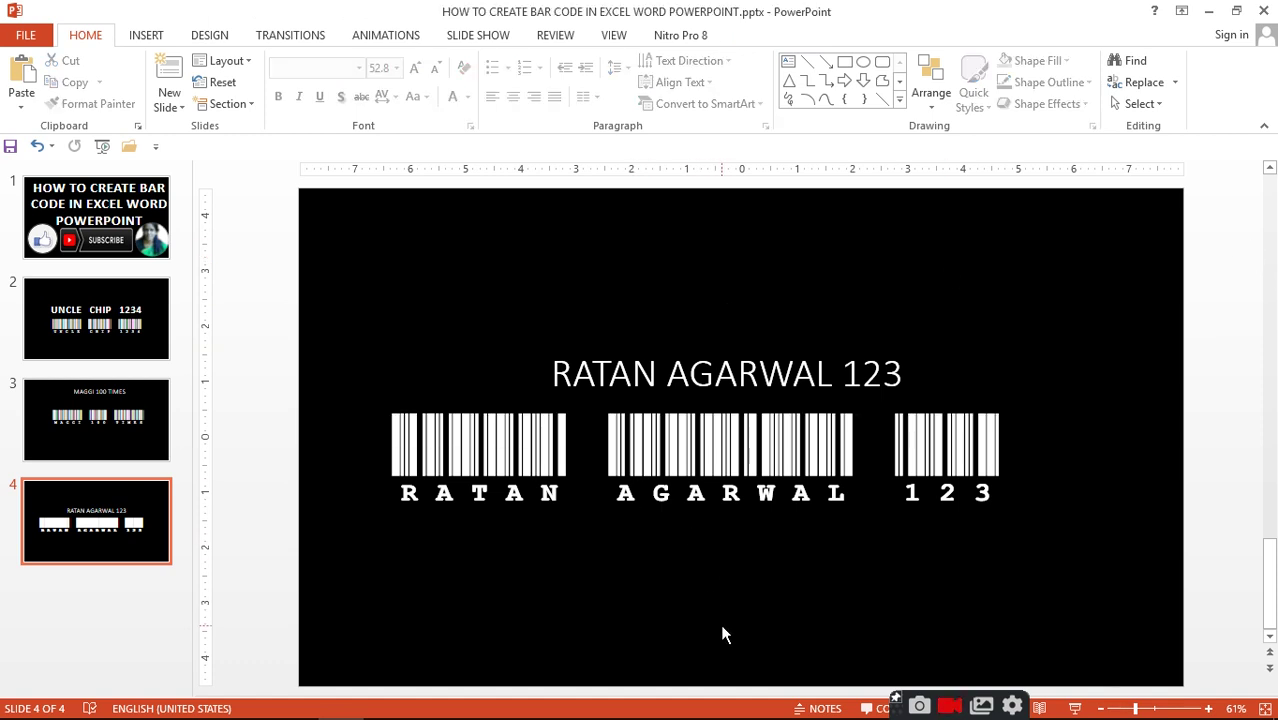